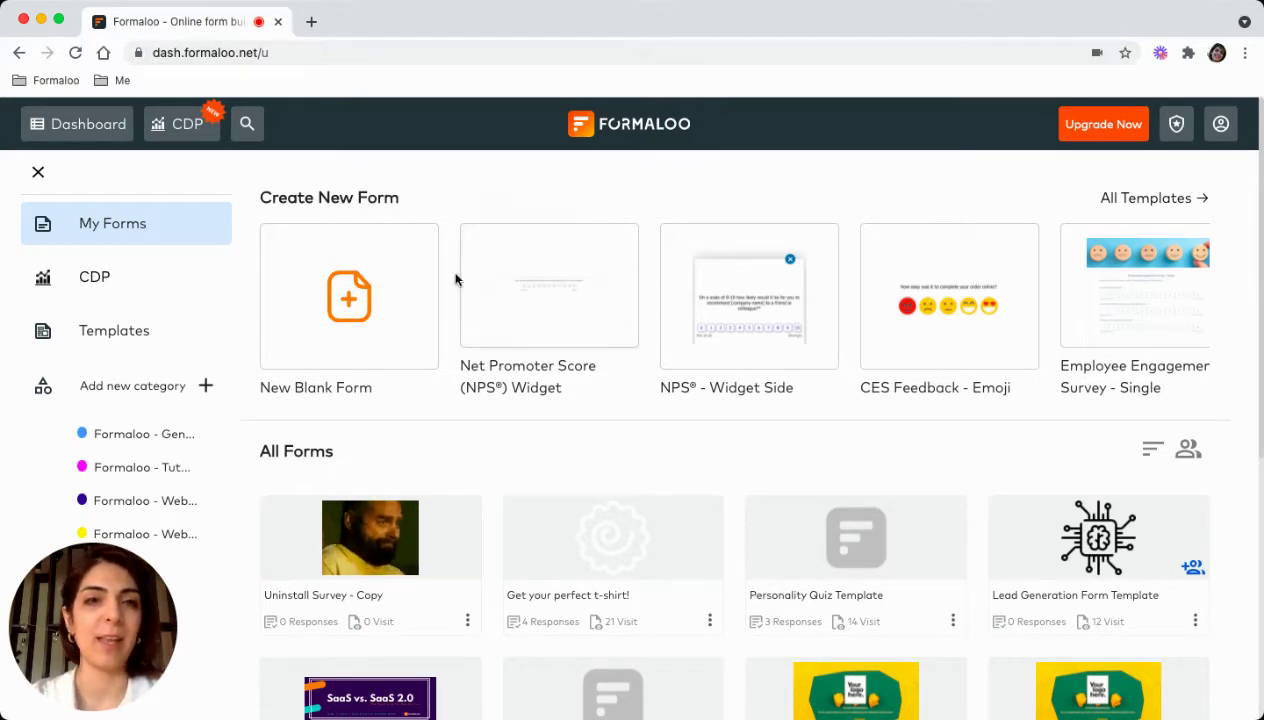
- Open the Customer Feedback Form Template from the template gallery
left_click(88, 332)
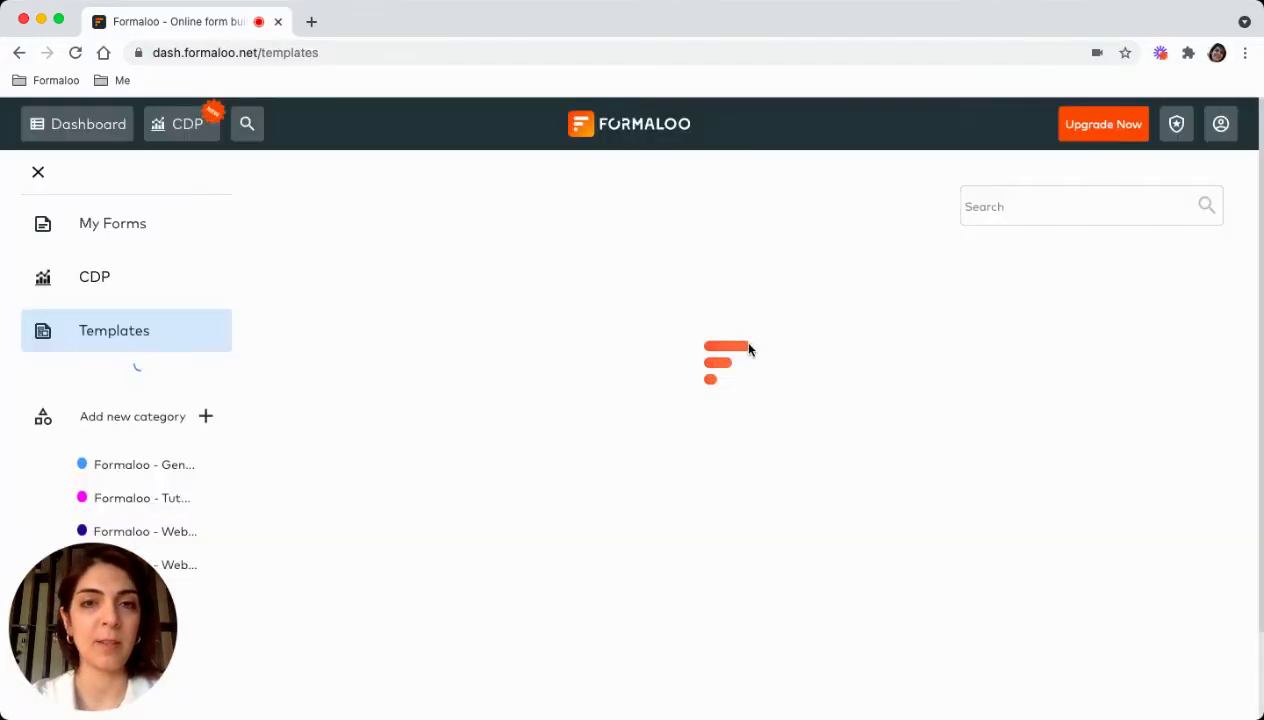
scroll(724, 472, "down", 2)
left_click(729, 486)
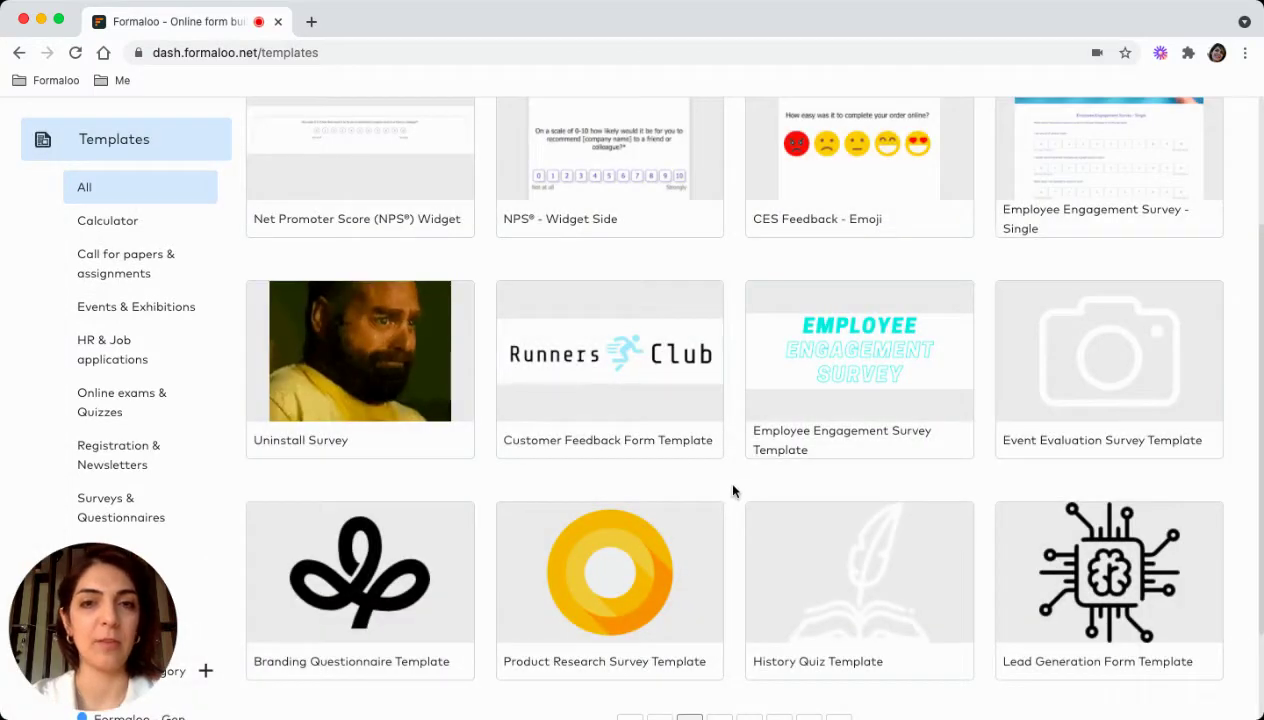
left_click(563, 390)
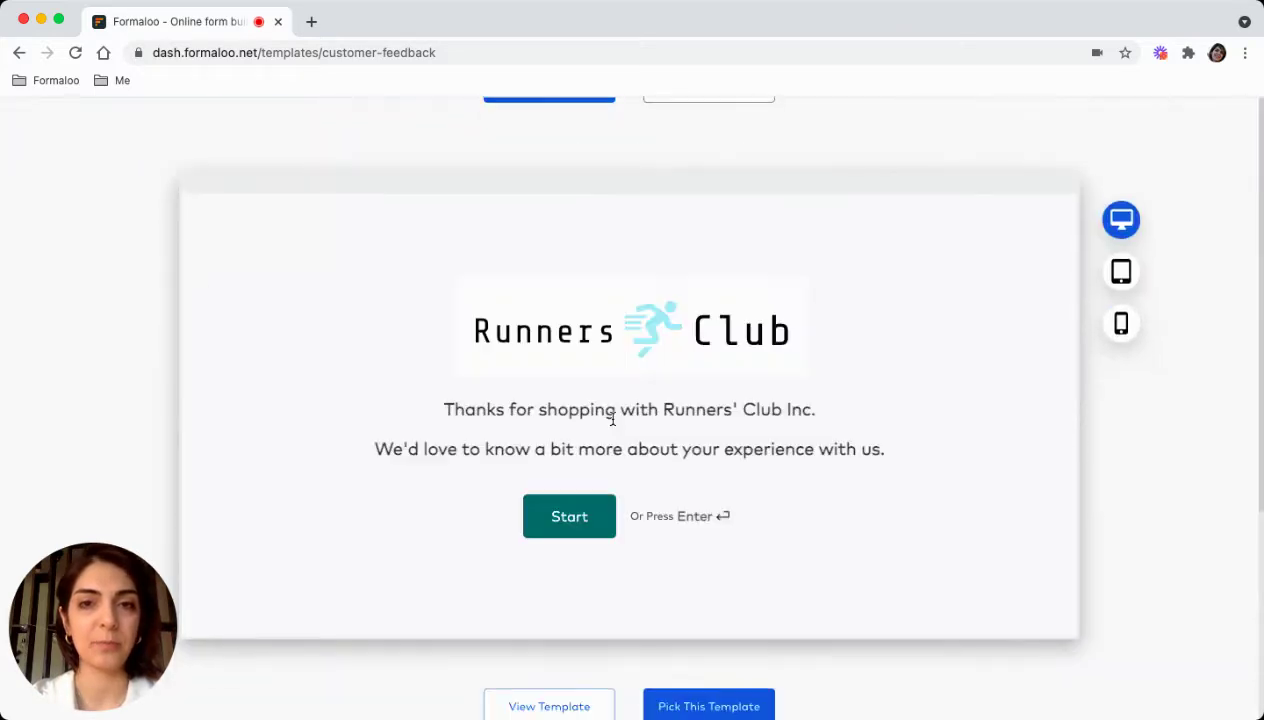
- Check the template's preview and pick it as the basis for a new form
left_click(1121, 272)
left_click(1032, 334)
left_click(788, 209)
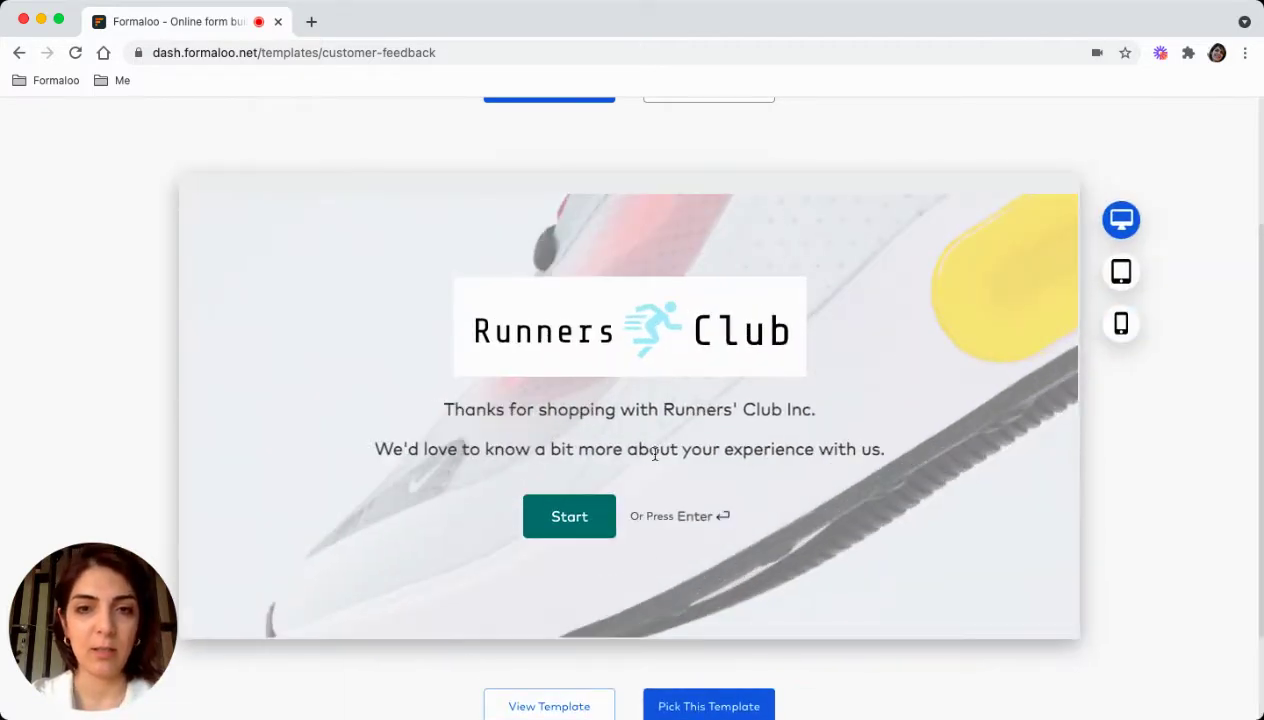
left_click(713, 703)
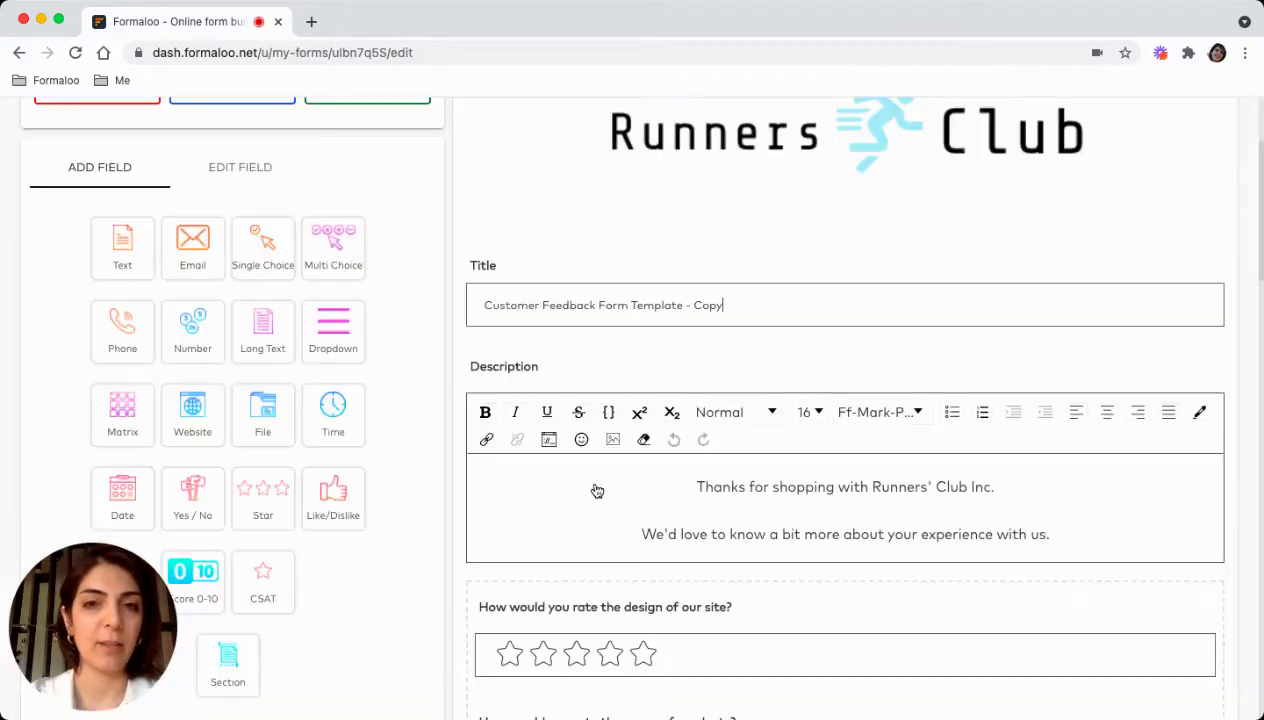
- Remove the "- Copy" suffix so the form's title reads Customer Feedback Form Template
left_click(810, 288)
key("shift+Left")
key("shift+Left")
key("shift+Left")
key("shift+Left")
key("shift+Left")
key("shift+Left")
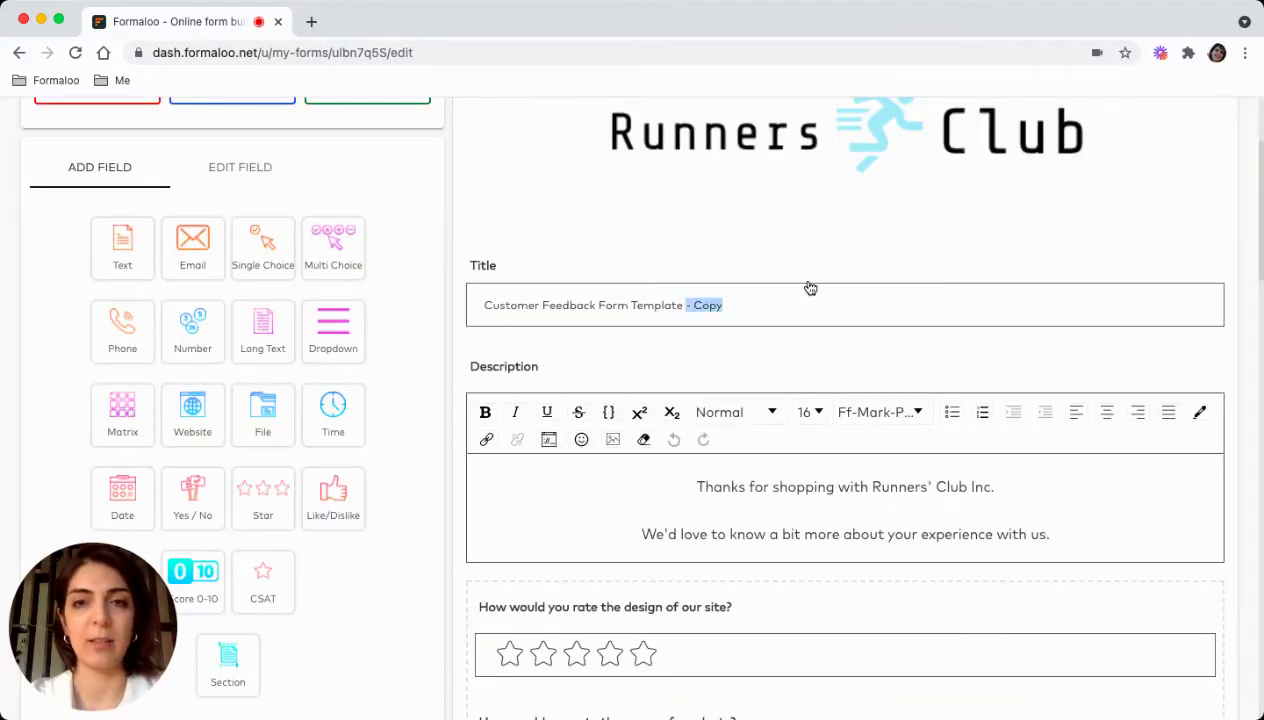
key("BackSpace")
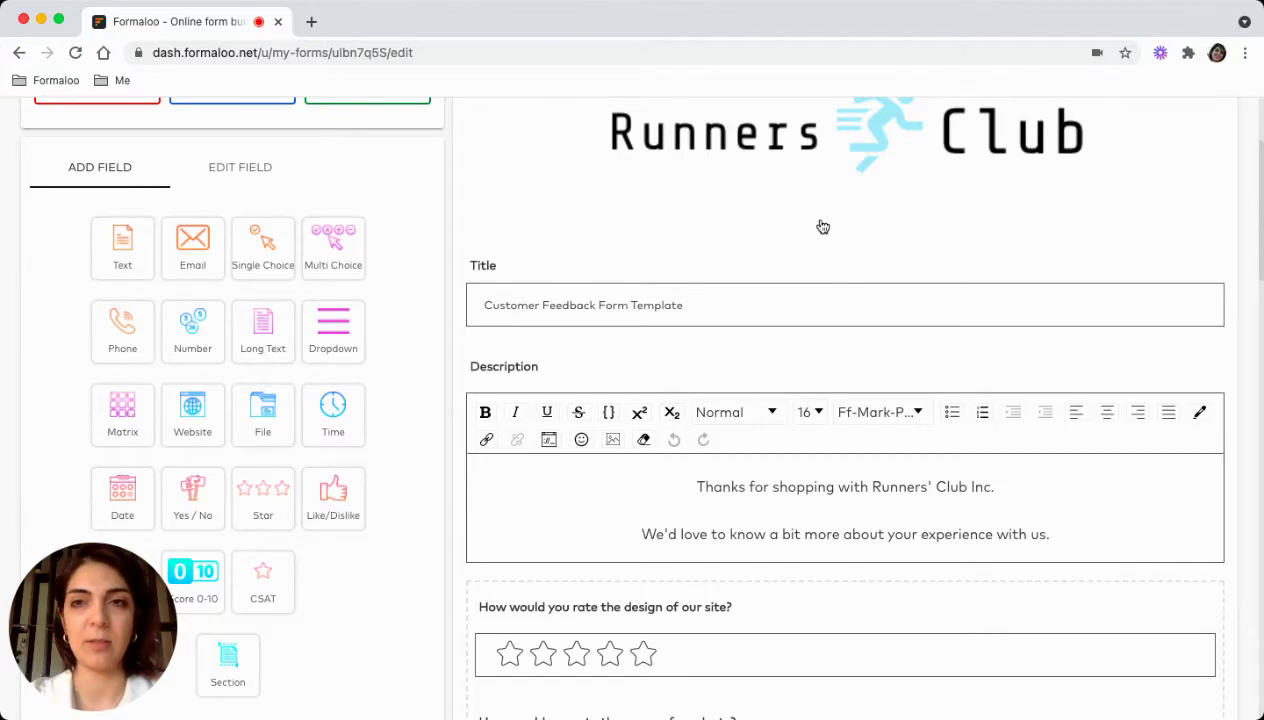
- Review the form's header and its rating questions on site design, product range, ease of finding items and product descriptions
scroll(822, 227, "up", 3)
scroll(820, 403, "down", 3)
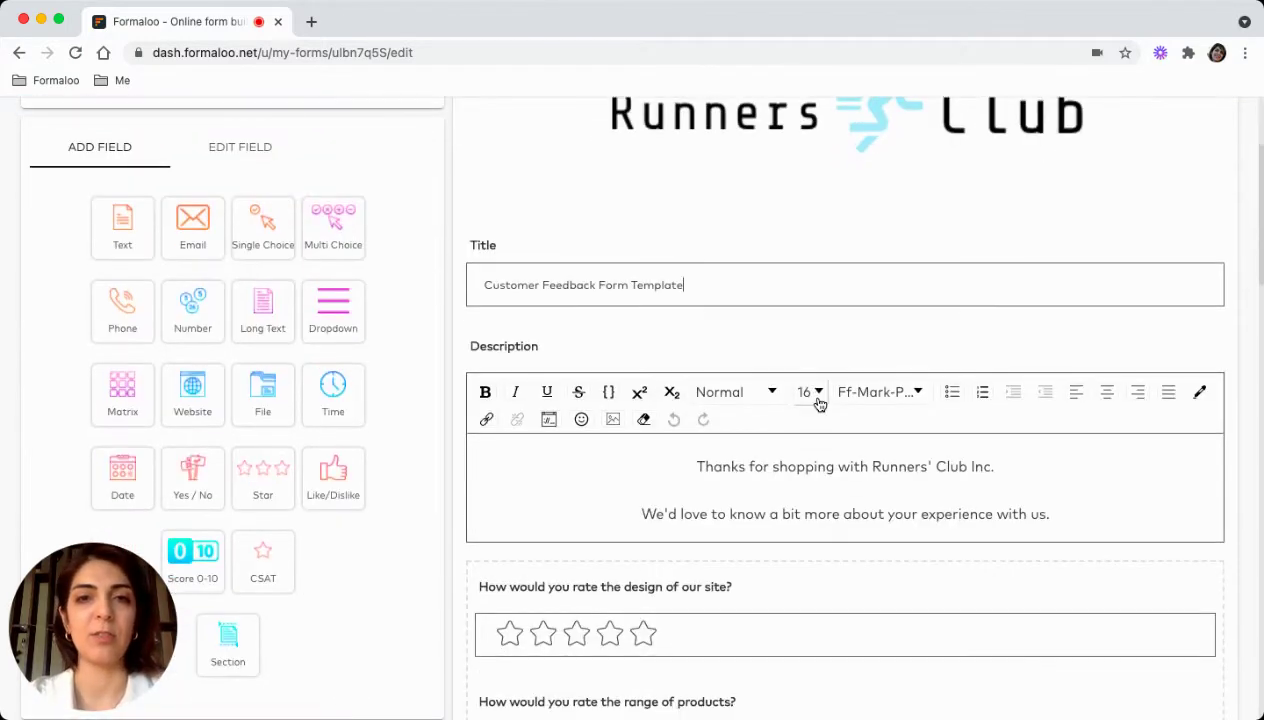
scroll(790, 446, "down", 3)
scroll(790, 448, "down", 1)
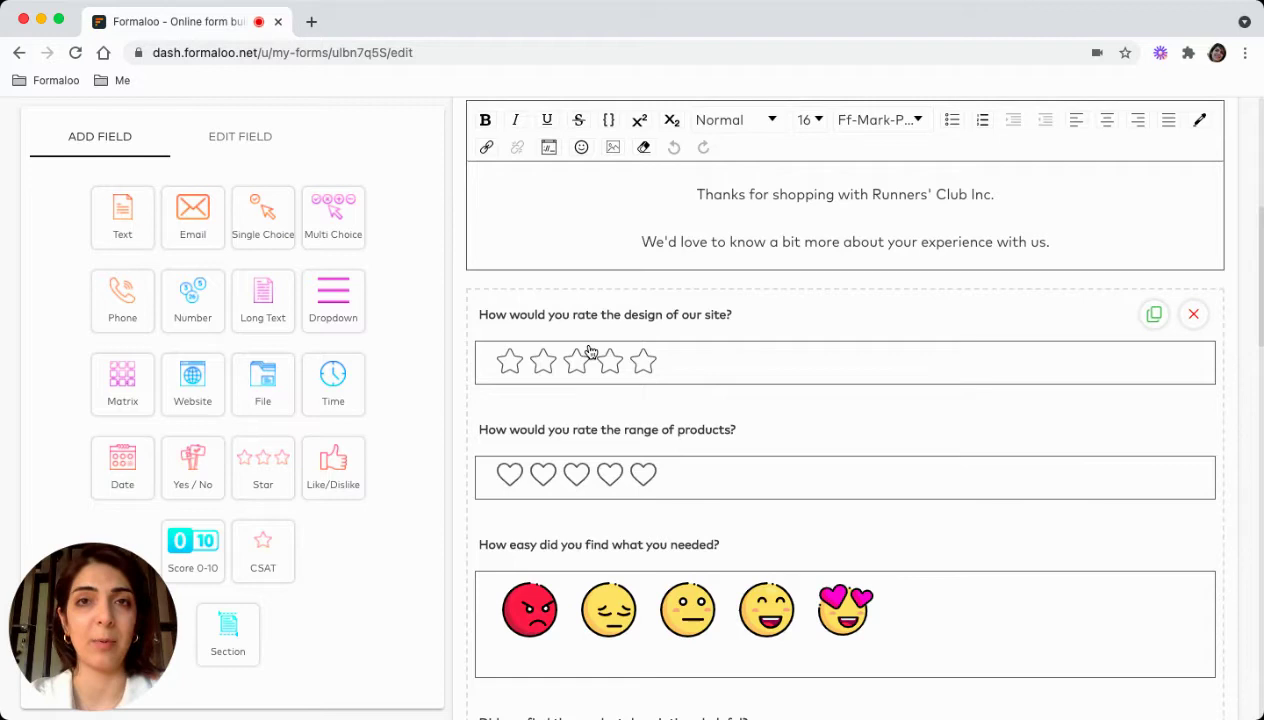
left_click(646, 433)
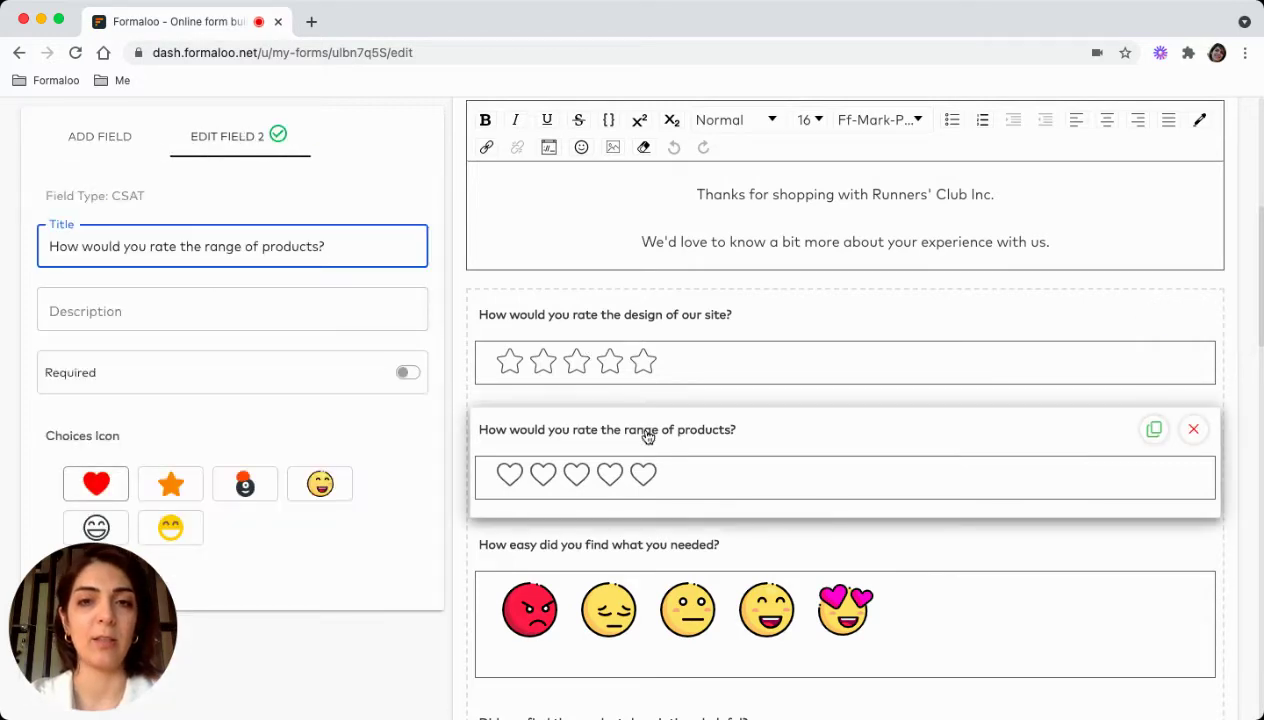
scroll(724, 452, "down", 3)
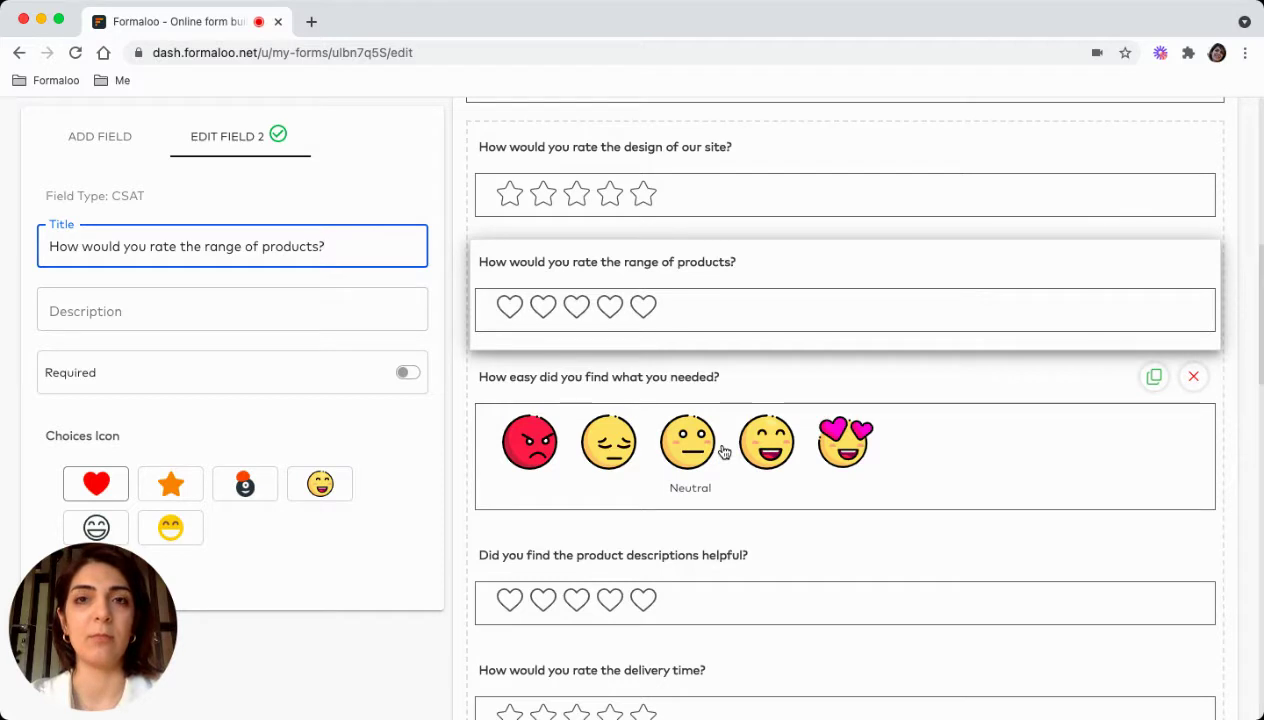
left_click(726, 390)
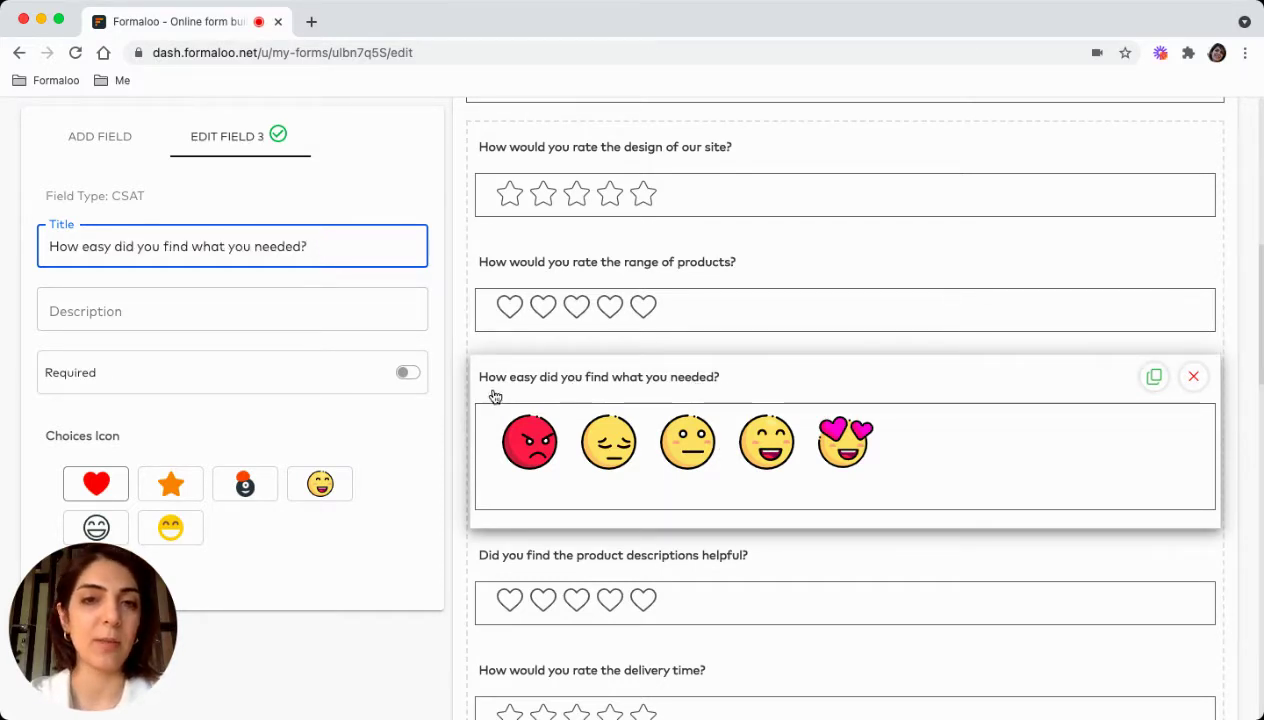
scroll(653, 384, "down", 3)
left_click(653, 384)
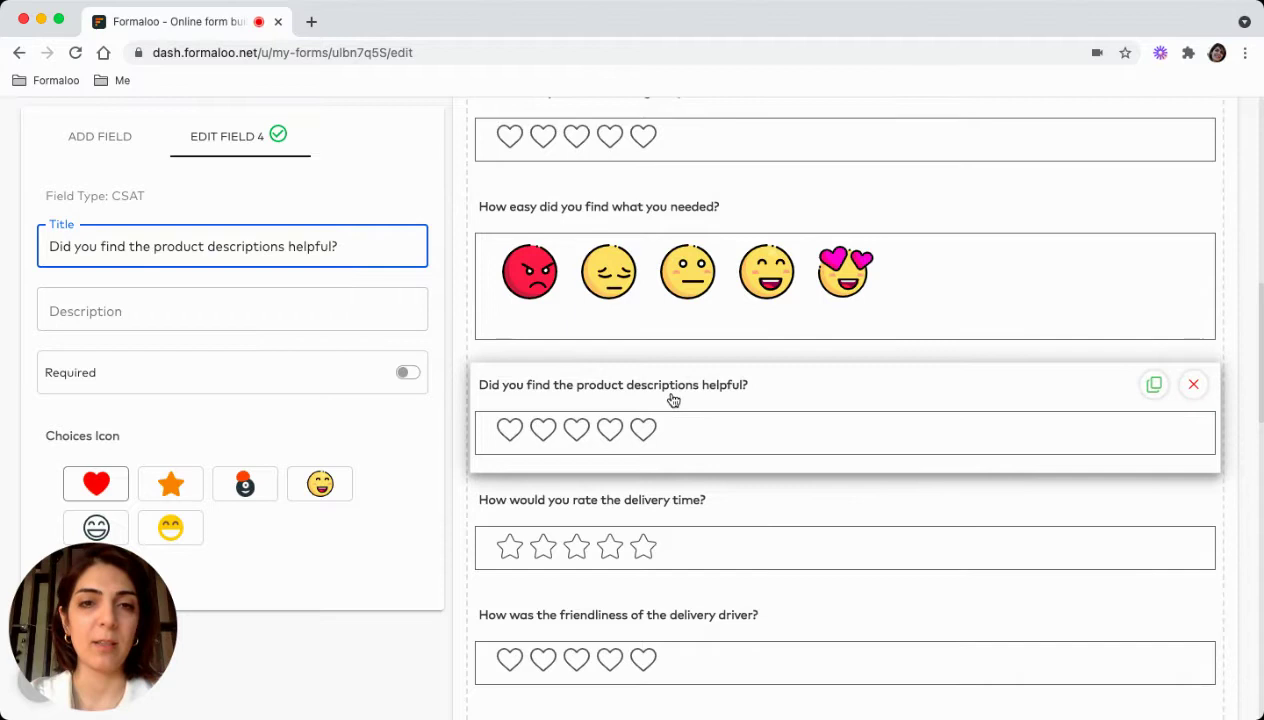
- Review the field settings of the questions on delivery time, delivery driver friendliness and product condition
scroll(750, 400, "down", 1)
scroll(750, 400, "down", 2)
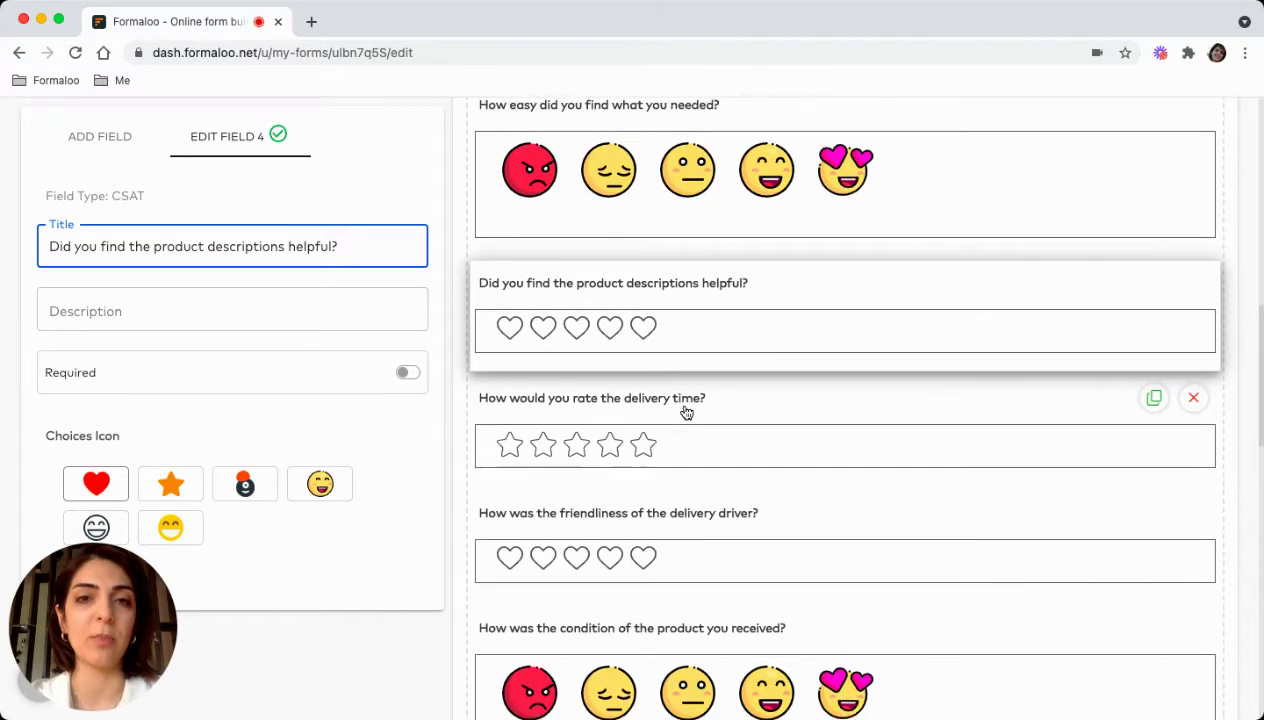
left_click(672, 407)
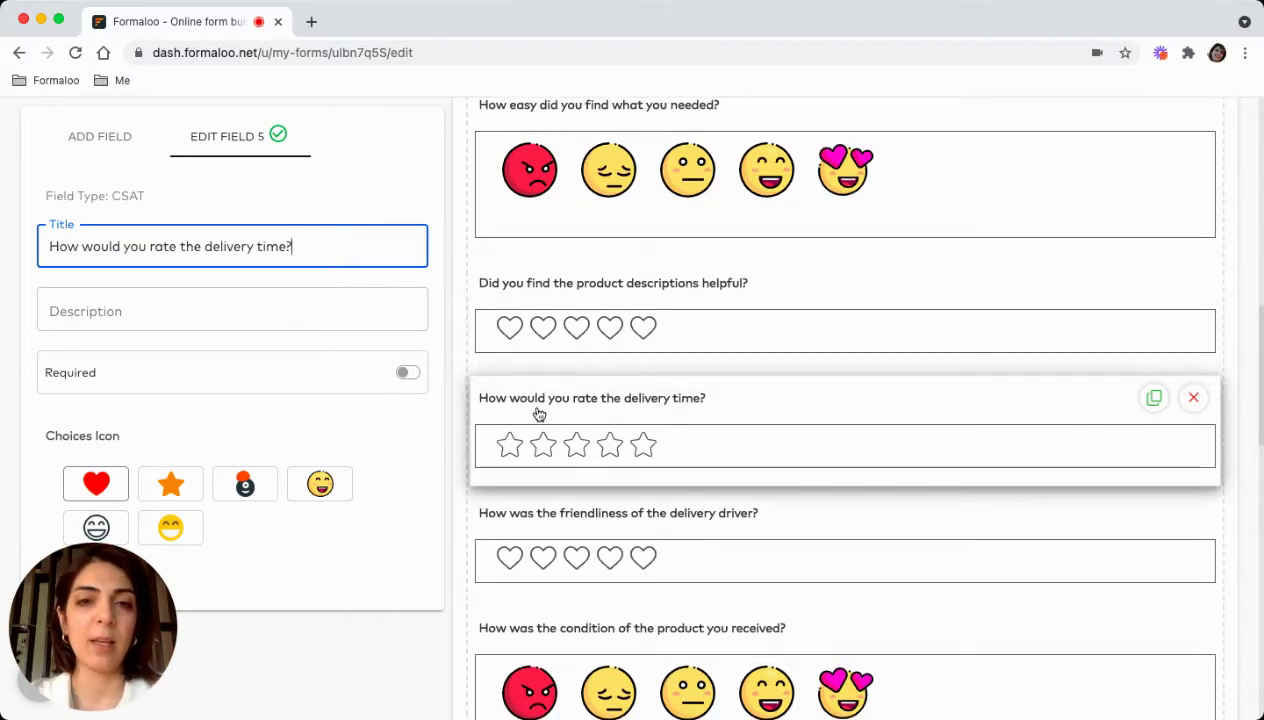
scroll(675, 413, "down", 2)
scroll(675, 413, "down", 3)
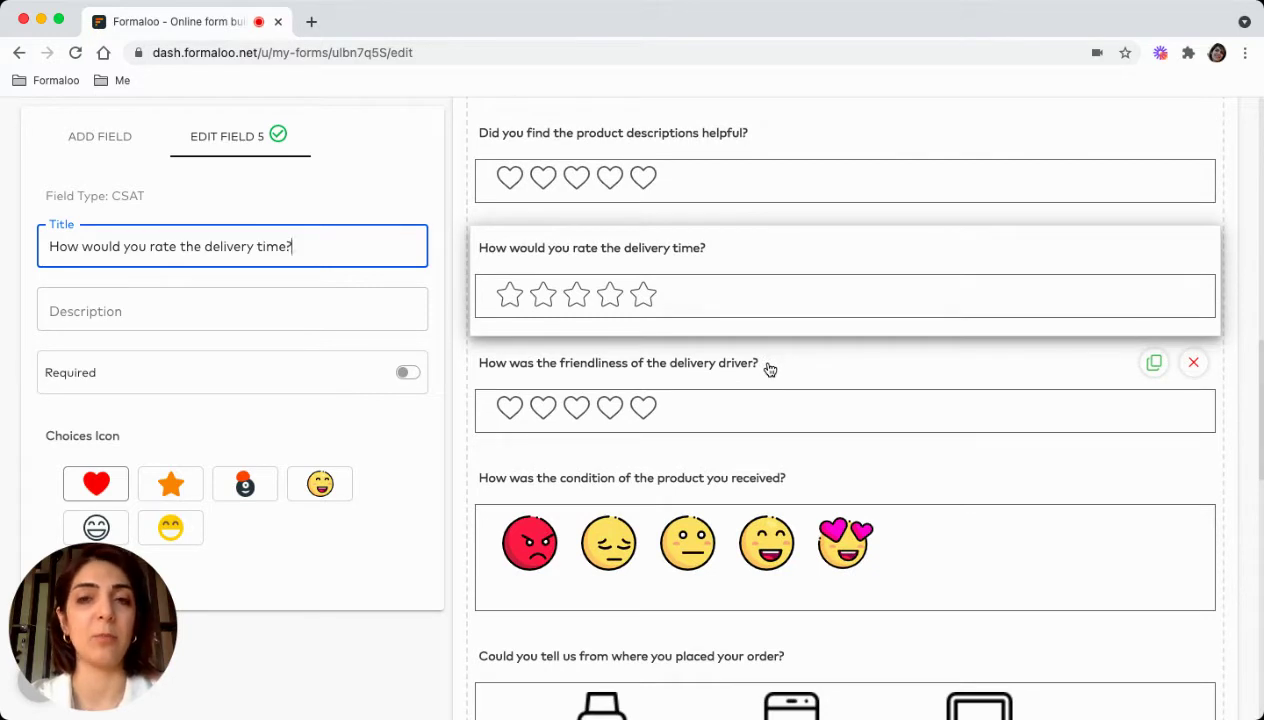
left_click(770, 370)
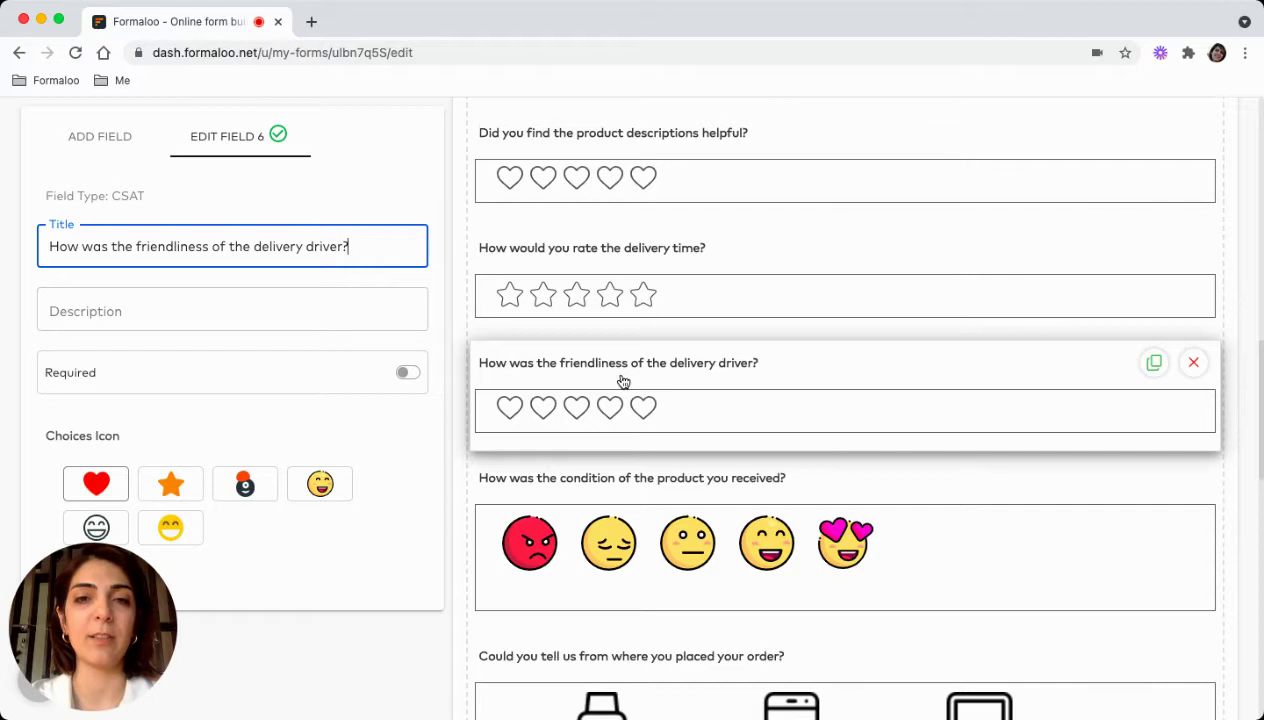
left_click(722, 482)
scroll(723, 482, "down", 2)
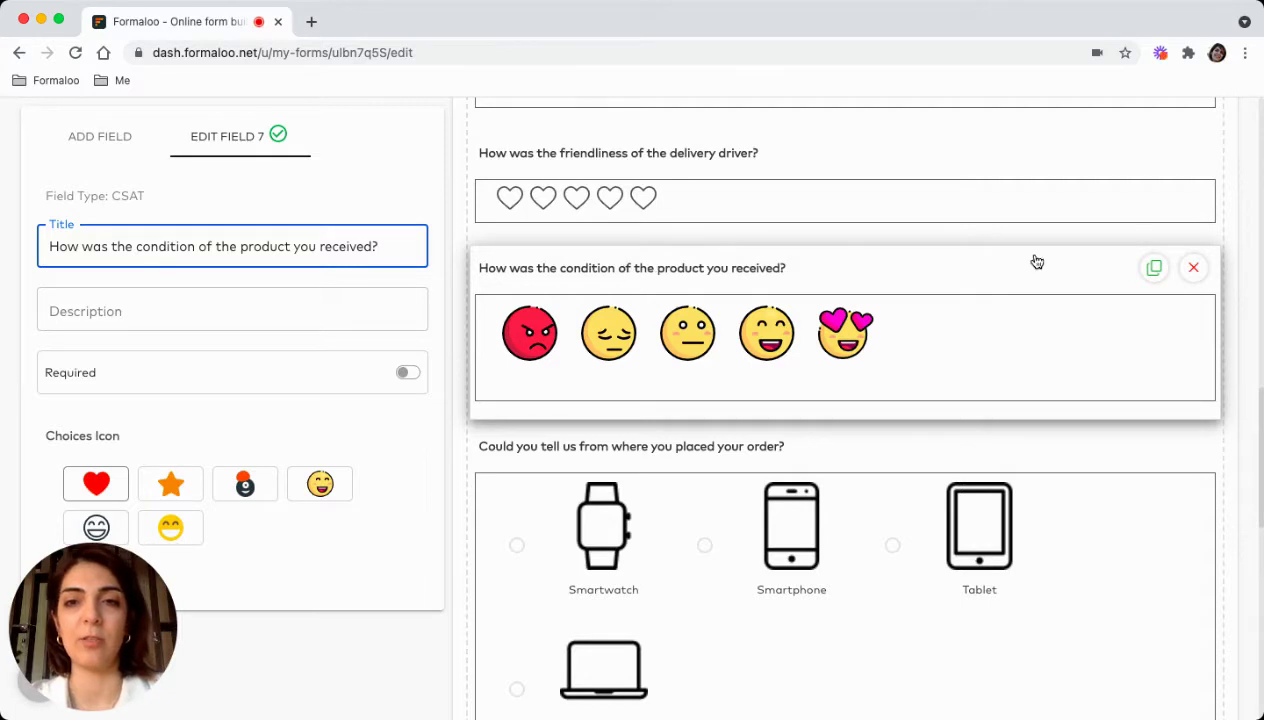
- Delete the question "How was the friendliness of the delivery driver?" from the form
left_click(1010, 175)
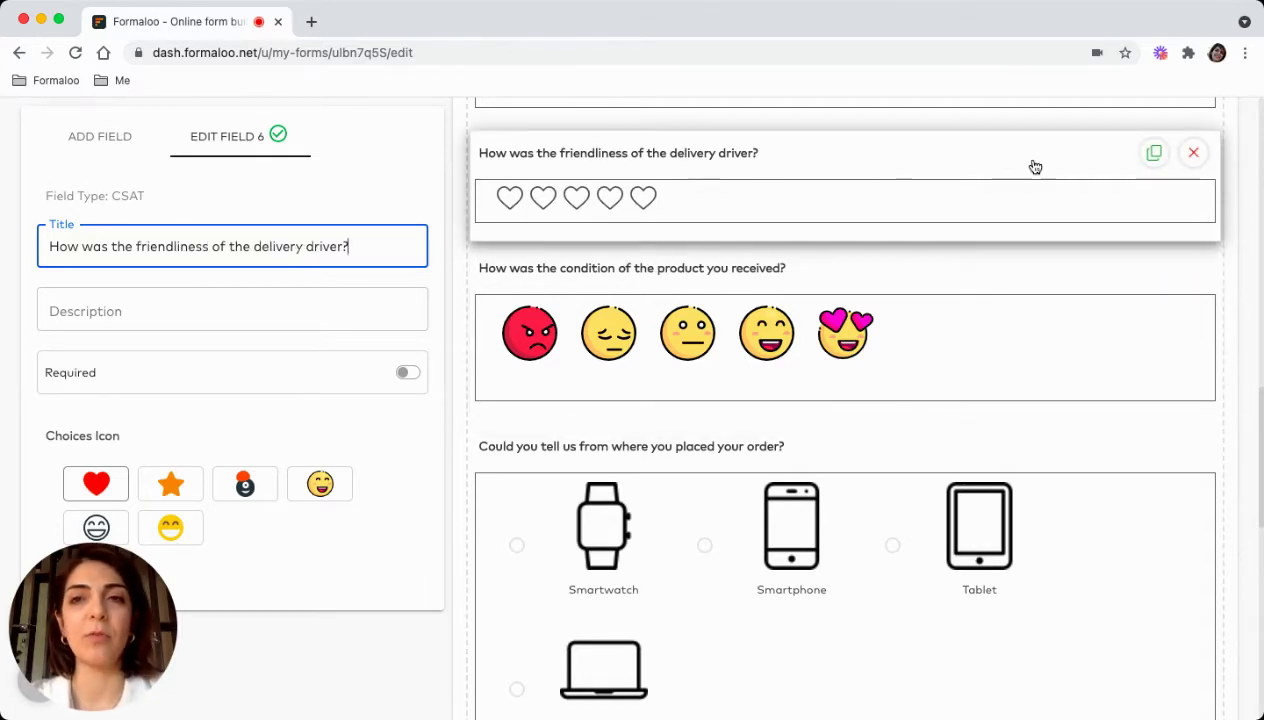
left_click(1193, 155)
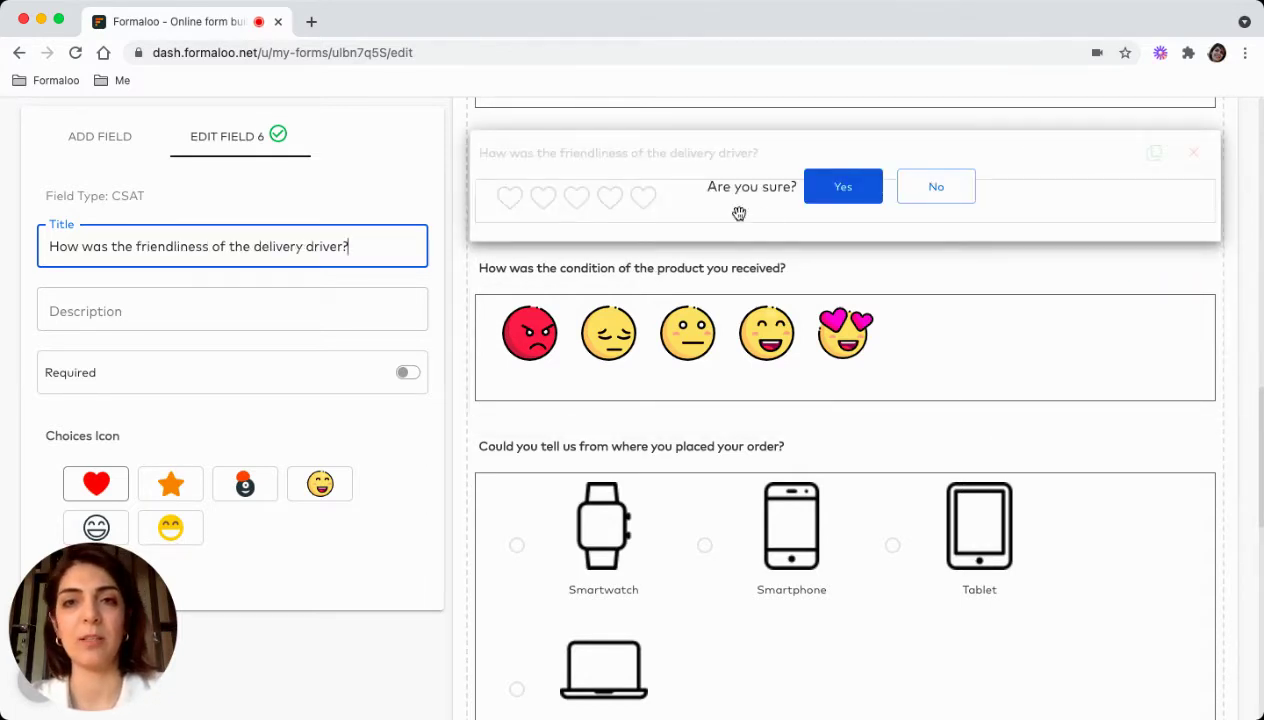
left_click(843, 187)
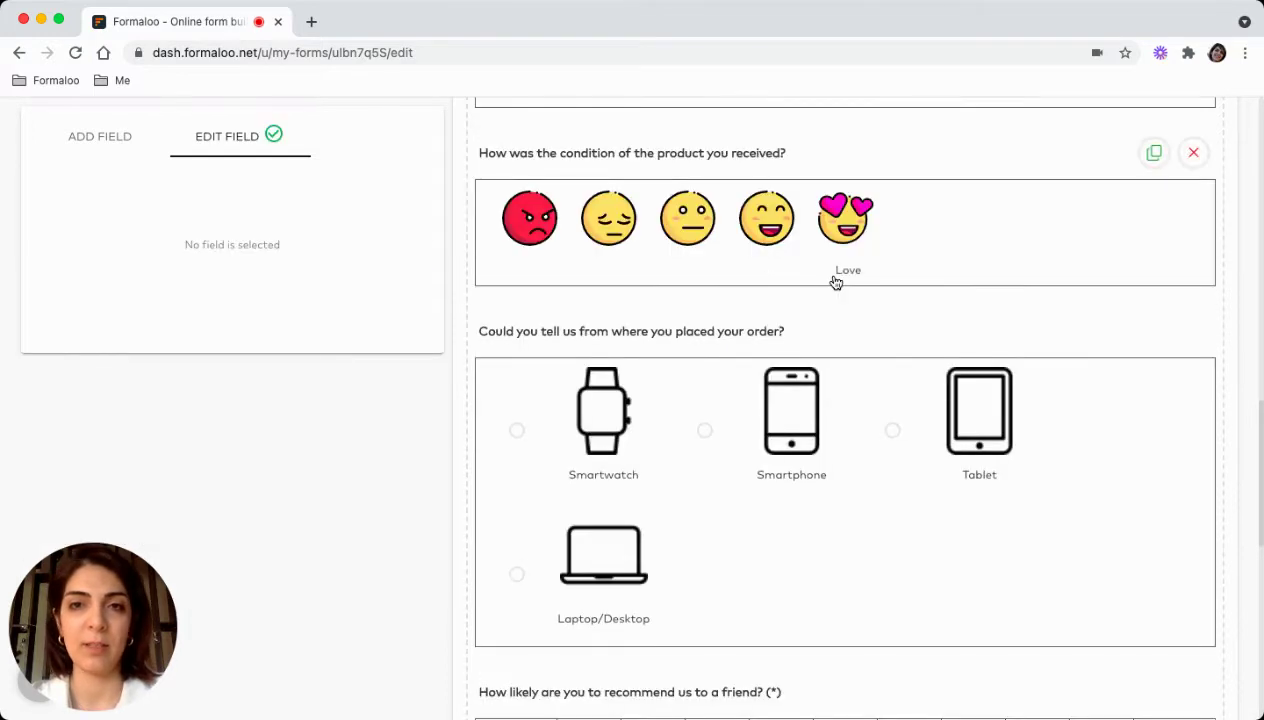
- Examine the single-choice question on where the order was placed and the 0-10 score question on recommending to a friend
left_click(772, 354)
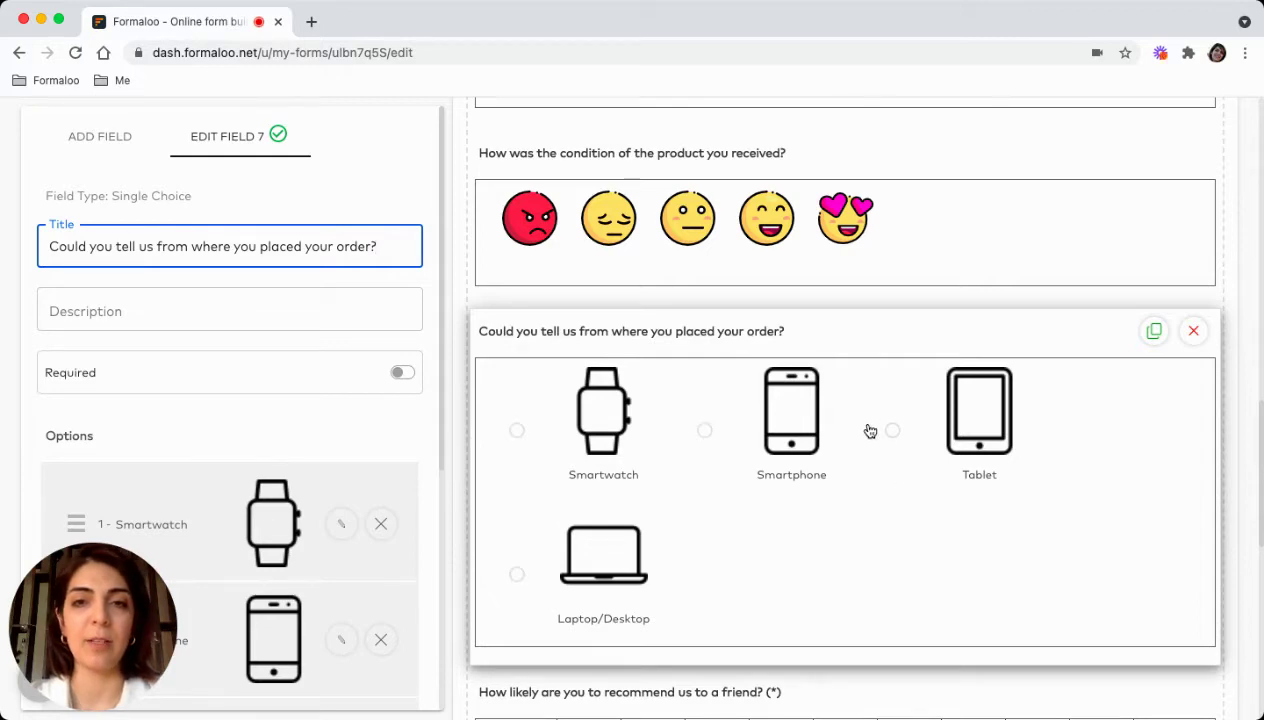
scroll(870, 431, "down", 3)
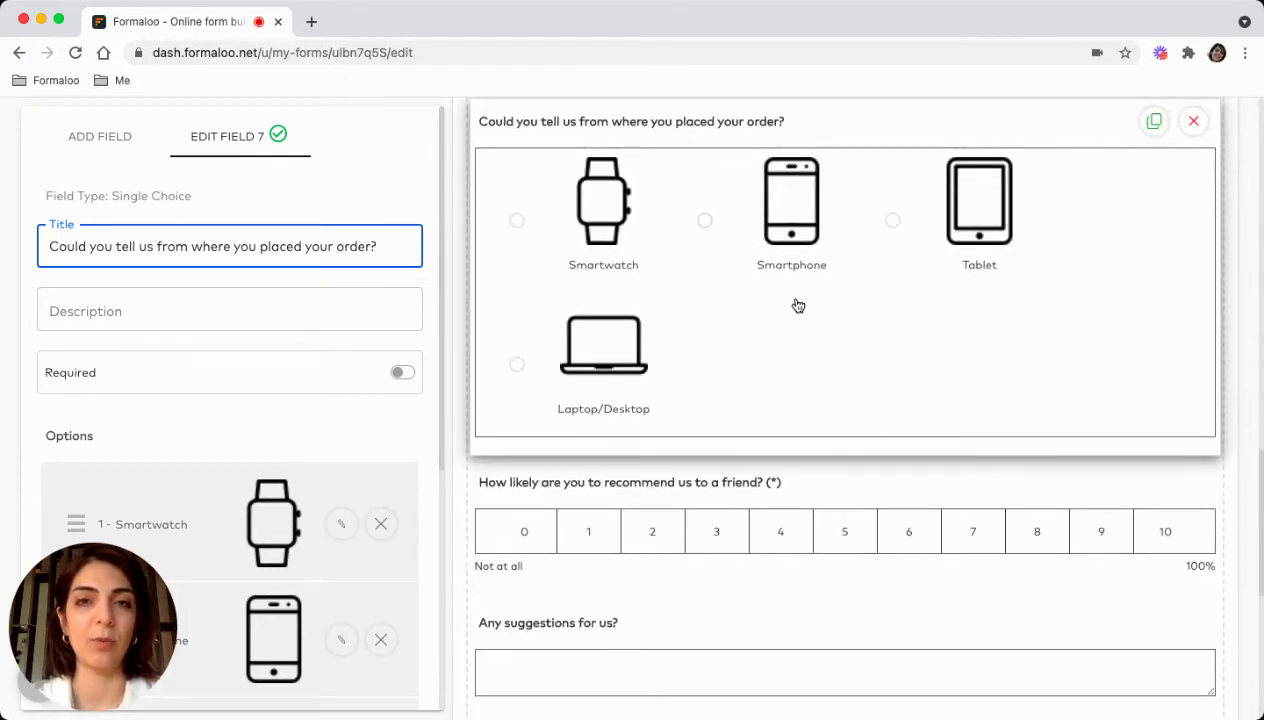
scroll(795, 305, "up", 3)
scroll(797, 304, "up", 5)
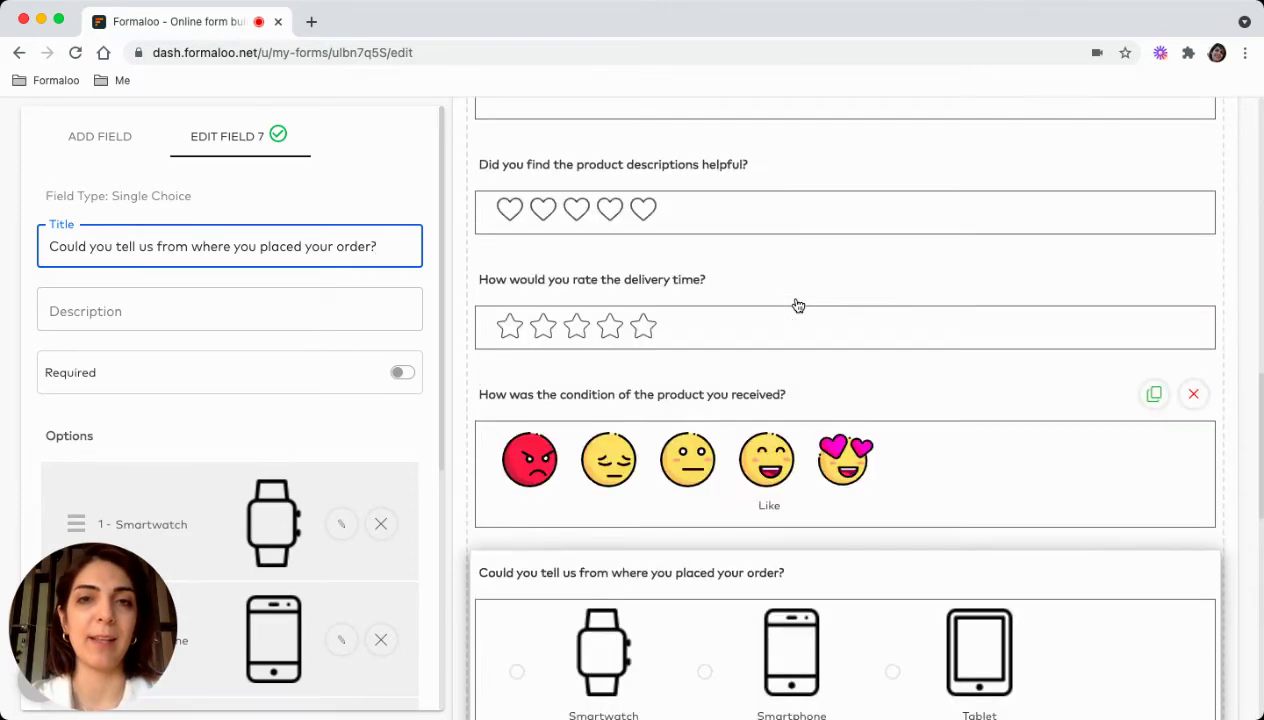
scroll(796, 299, "down", 7)
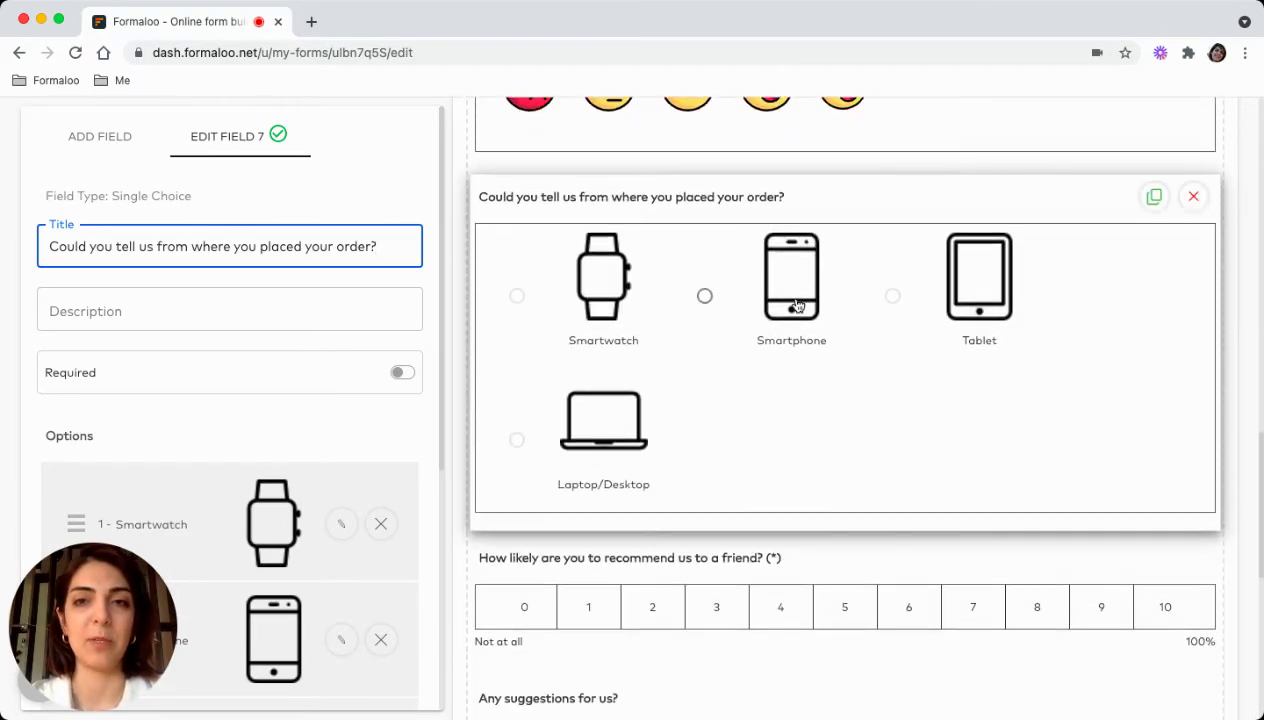
scroll(798, 486, "down", 3)
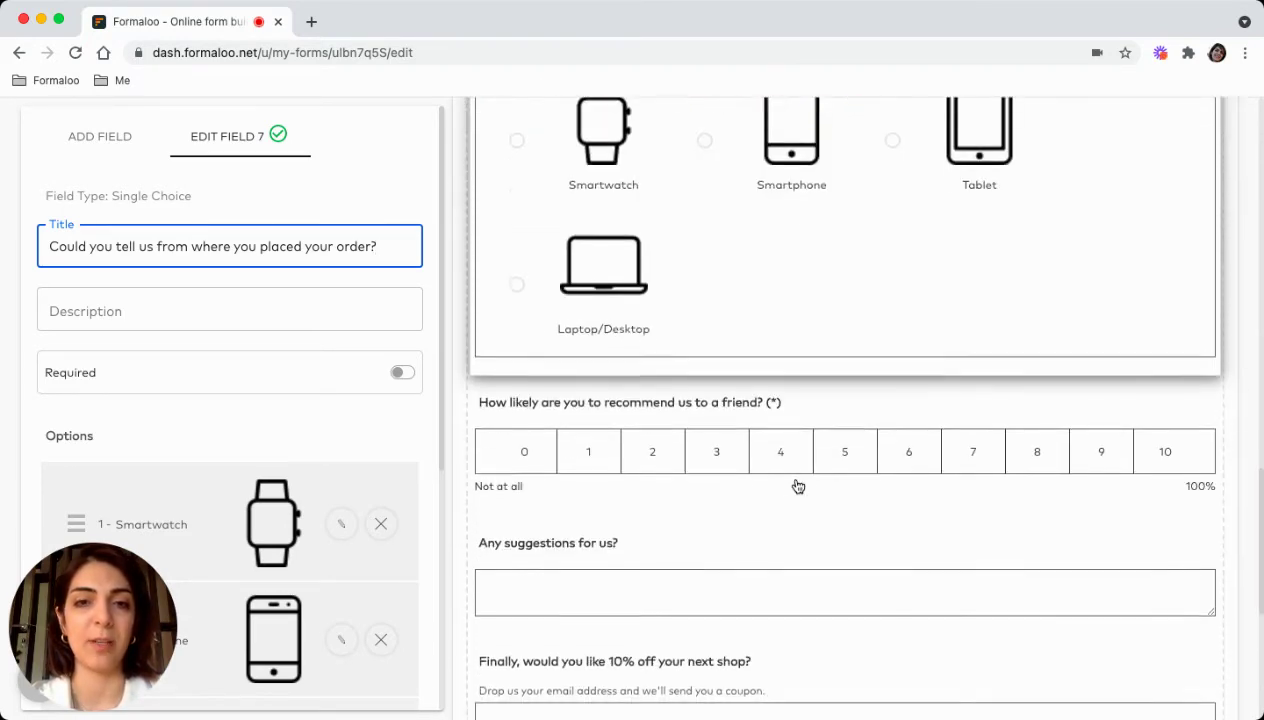
left_click(827, 401)
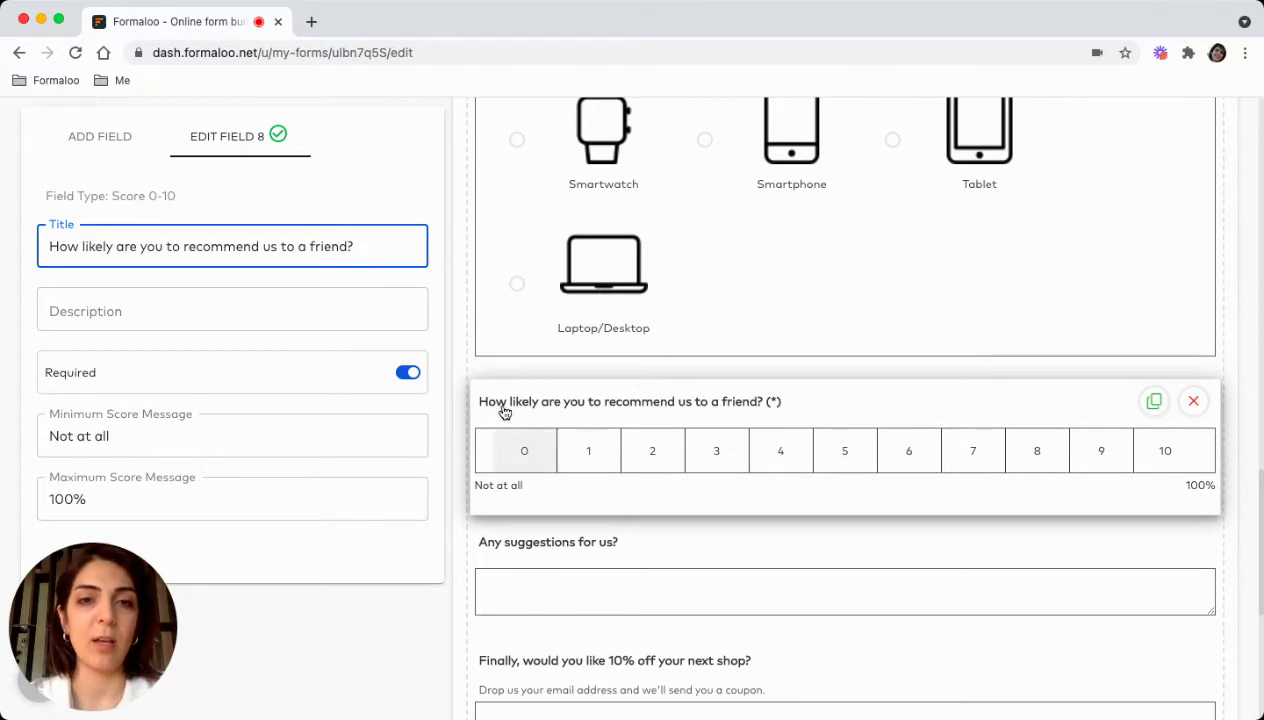
scroll(798, 415, "down", 2)
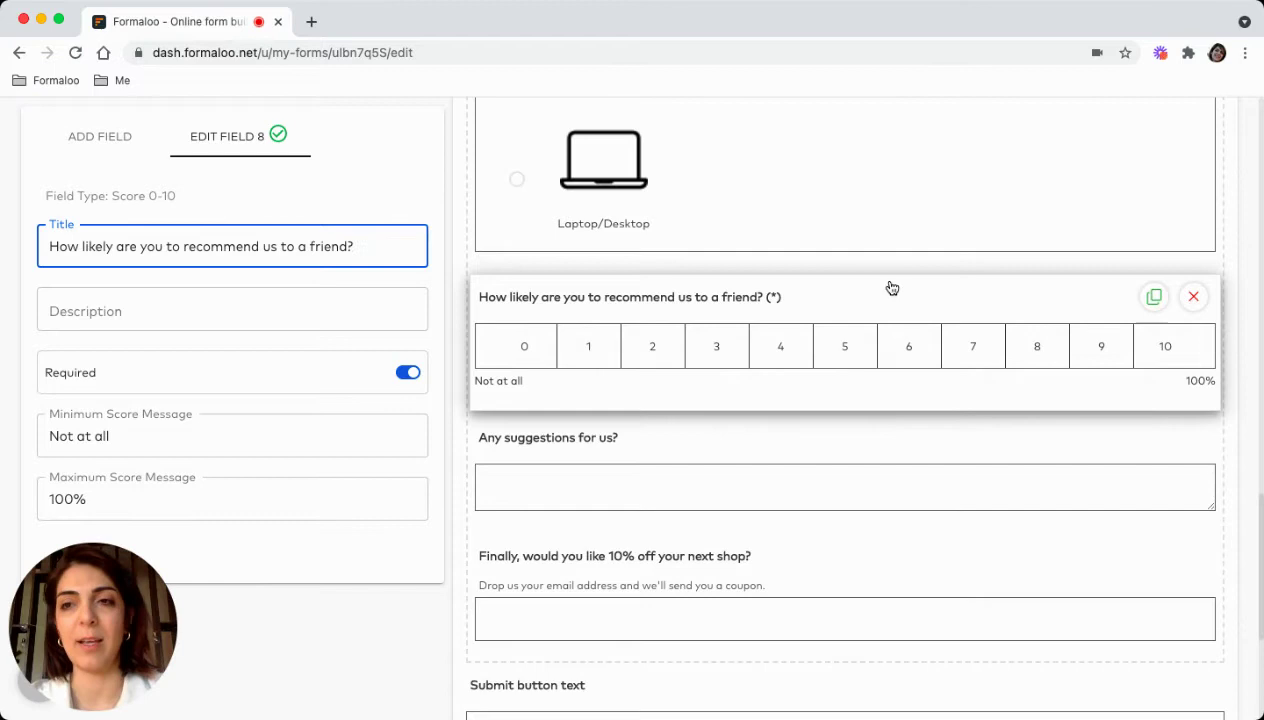
left_click(508, 345)
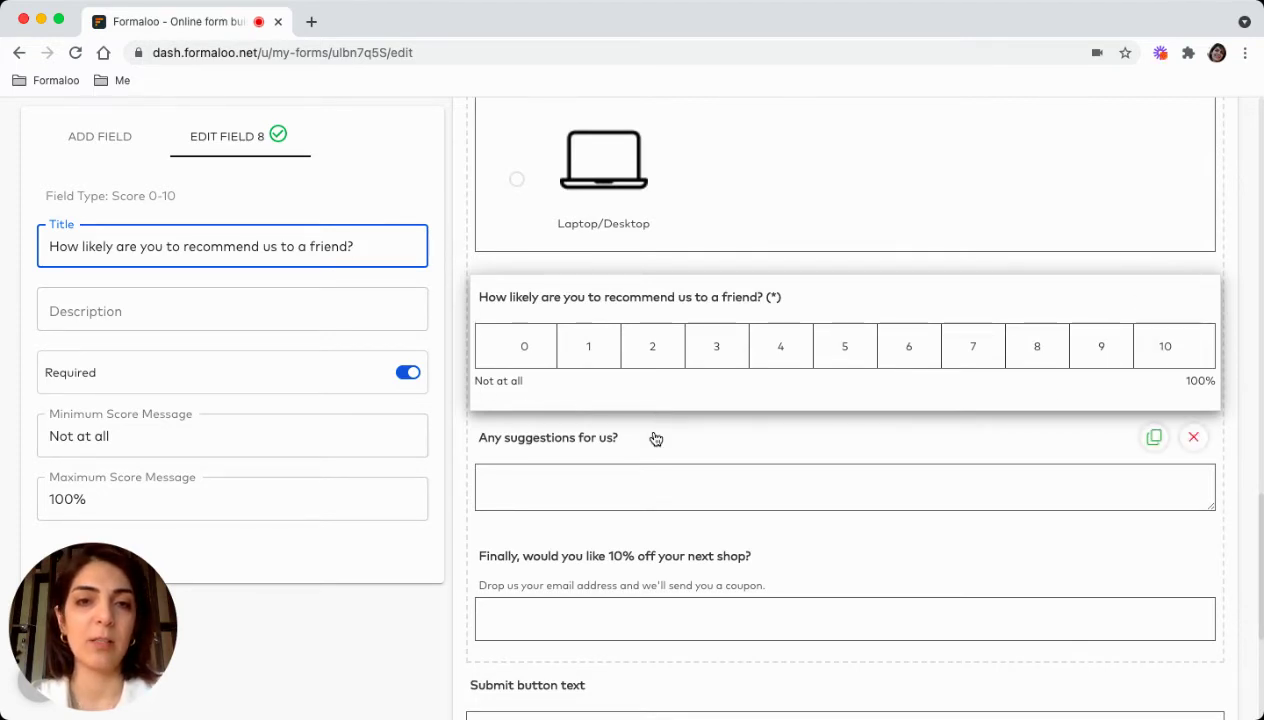
- Examine the suggestions field, the email field offering 10% off, and the submit button and success message settings
scroll(655, 439, "down", 1)
scroll(655, 439, "down", 1)
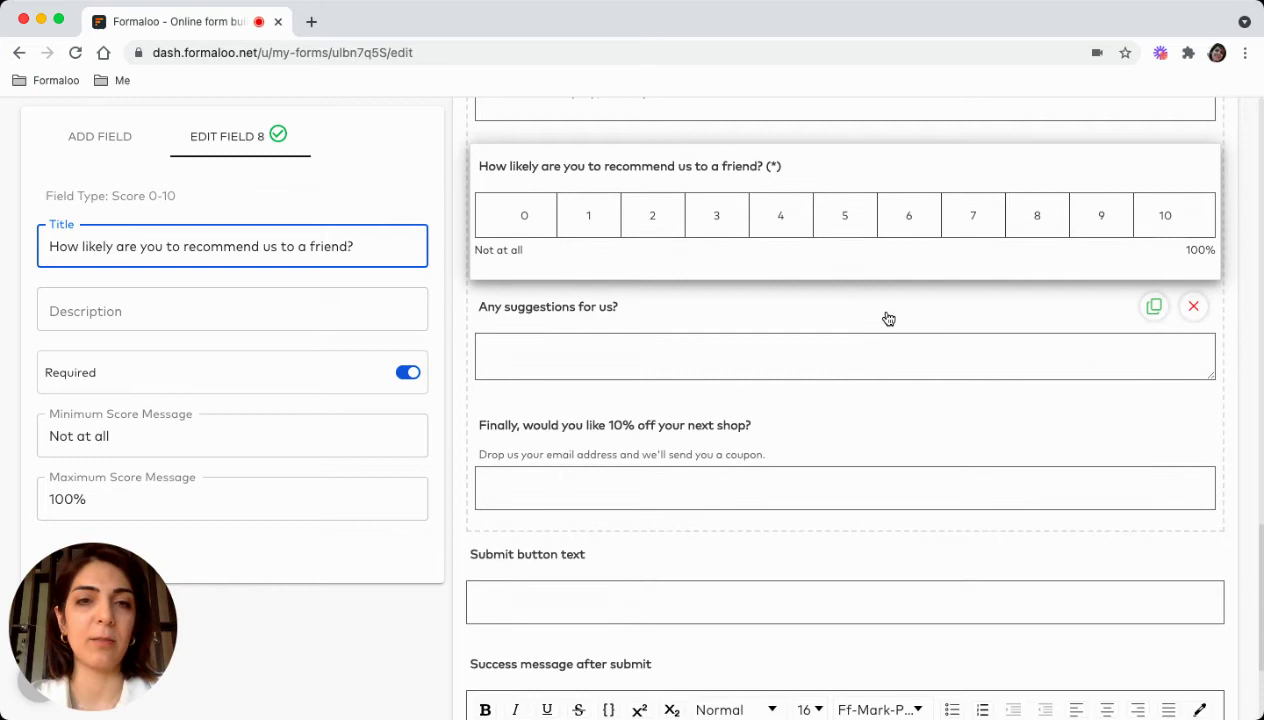
left_click(533, 313)
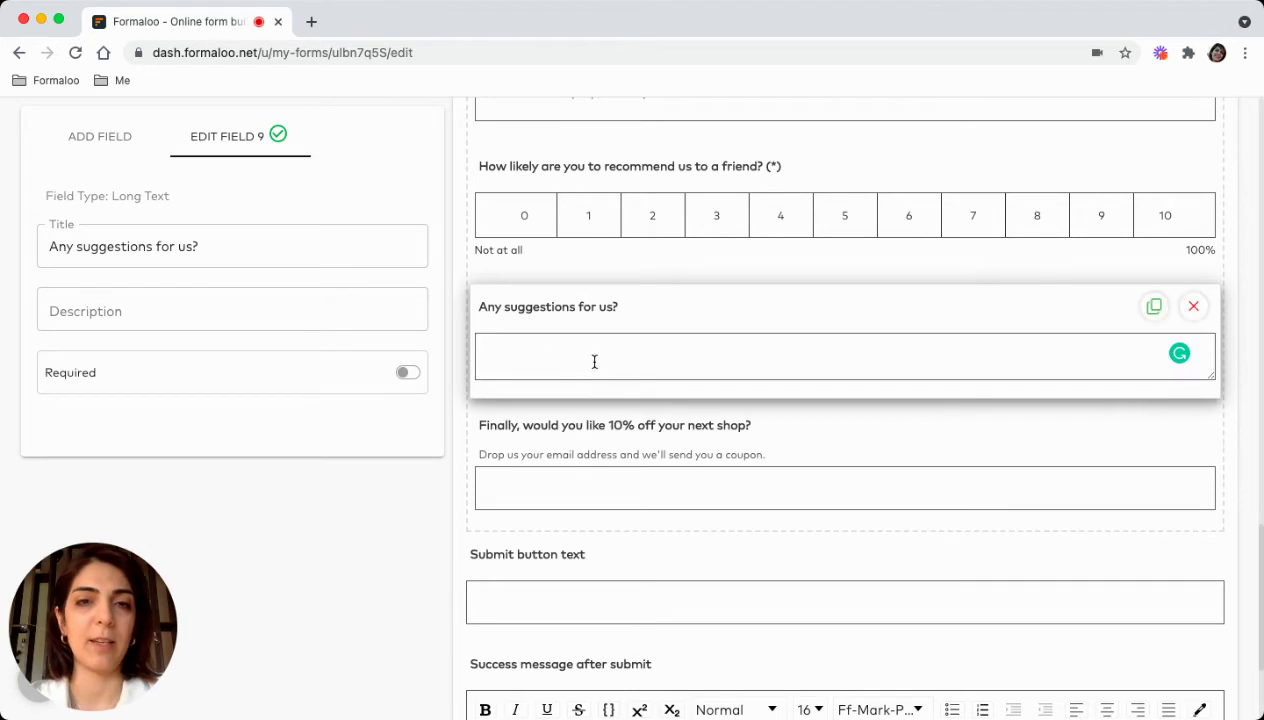
triple_click(133, 197)
left_click(133, 197)
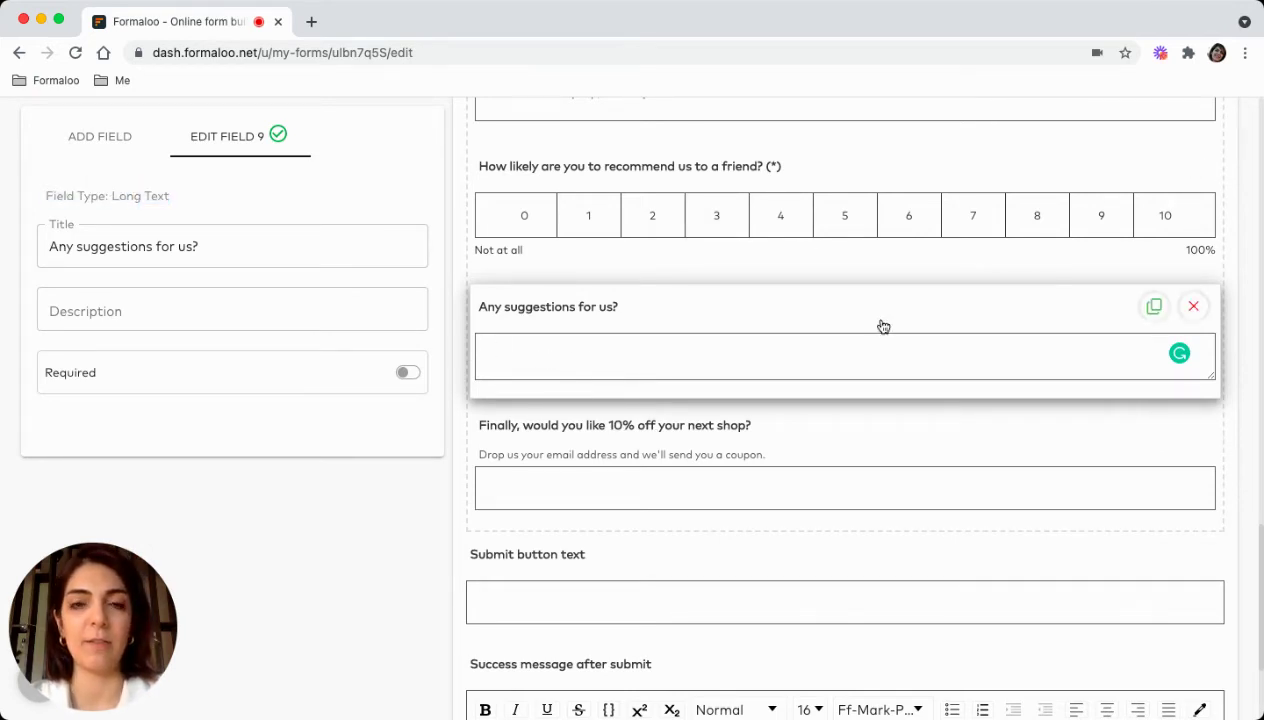
left_click(801, 437)
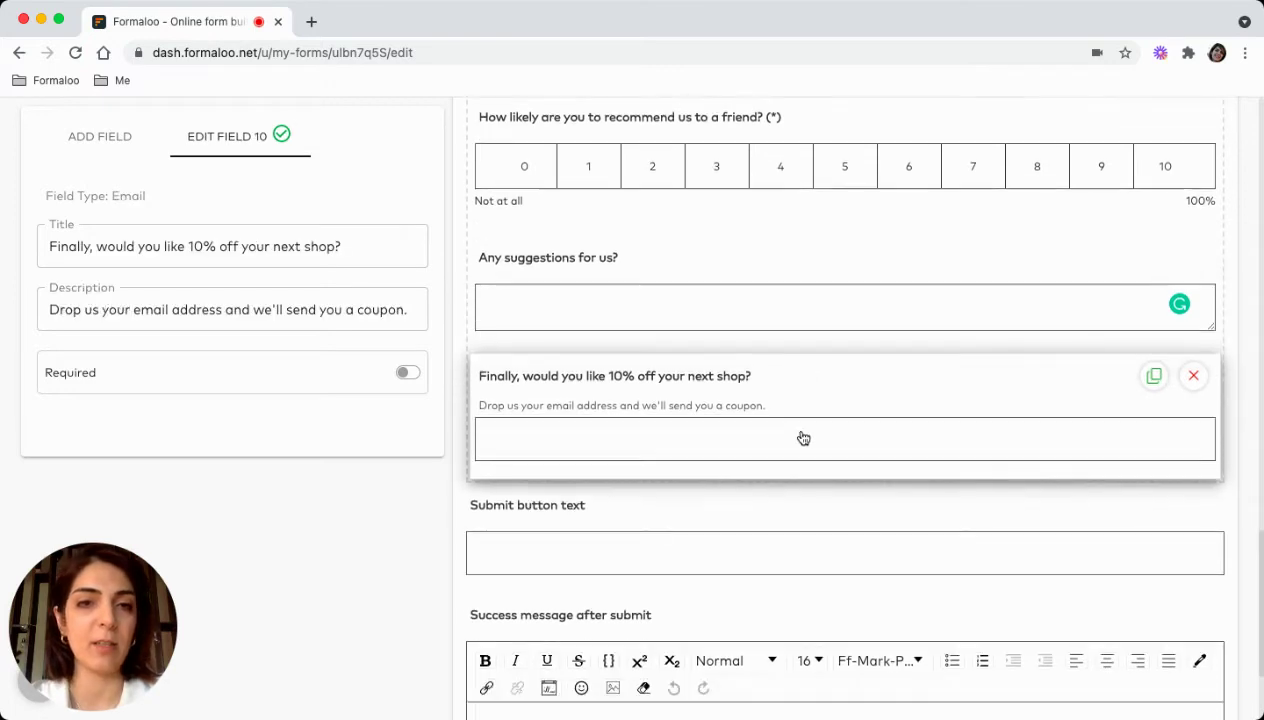
scroll(801, 437, "down", 2)
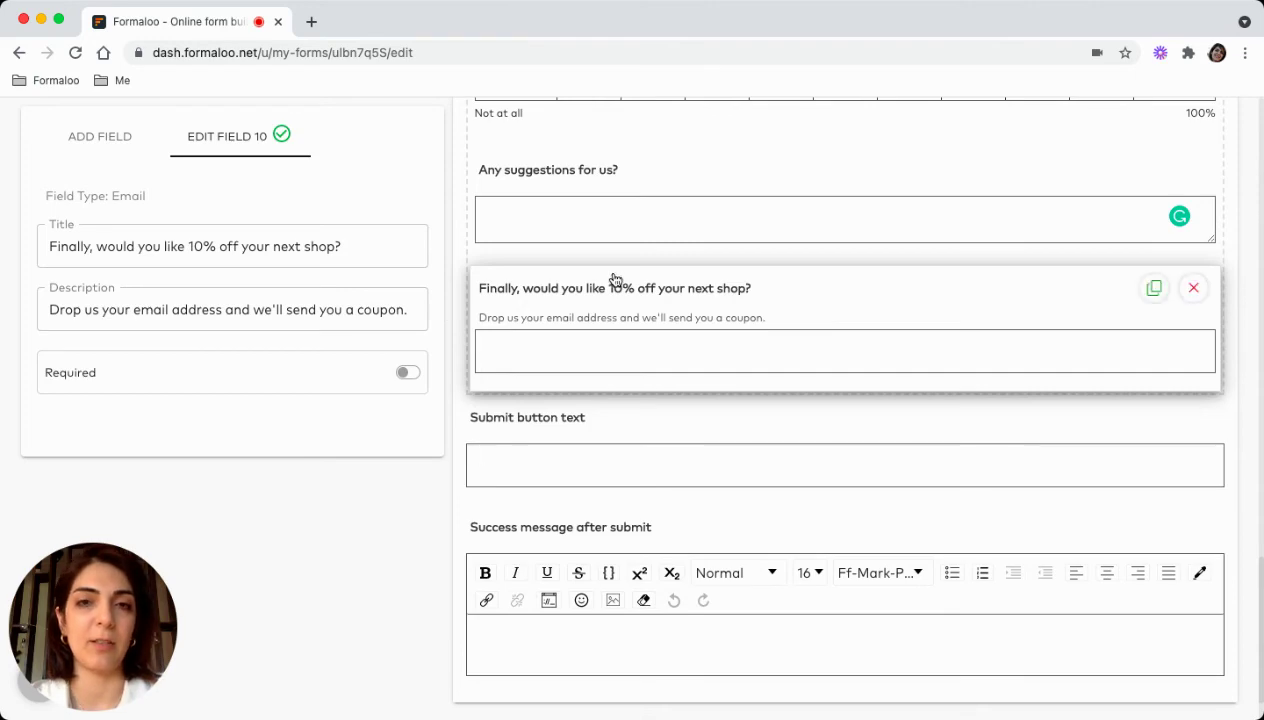
- Save the customer feedback form and open its live page
scroll(615, 280, "up", 20)
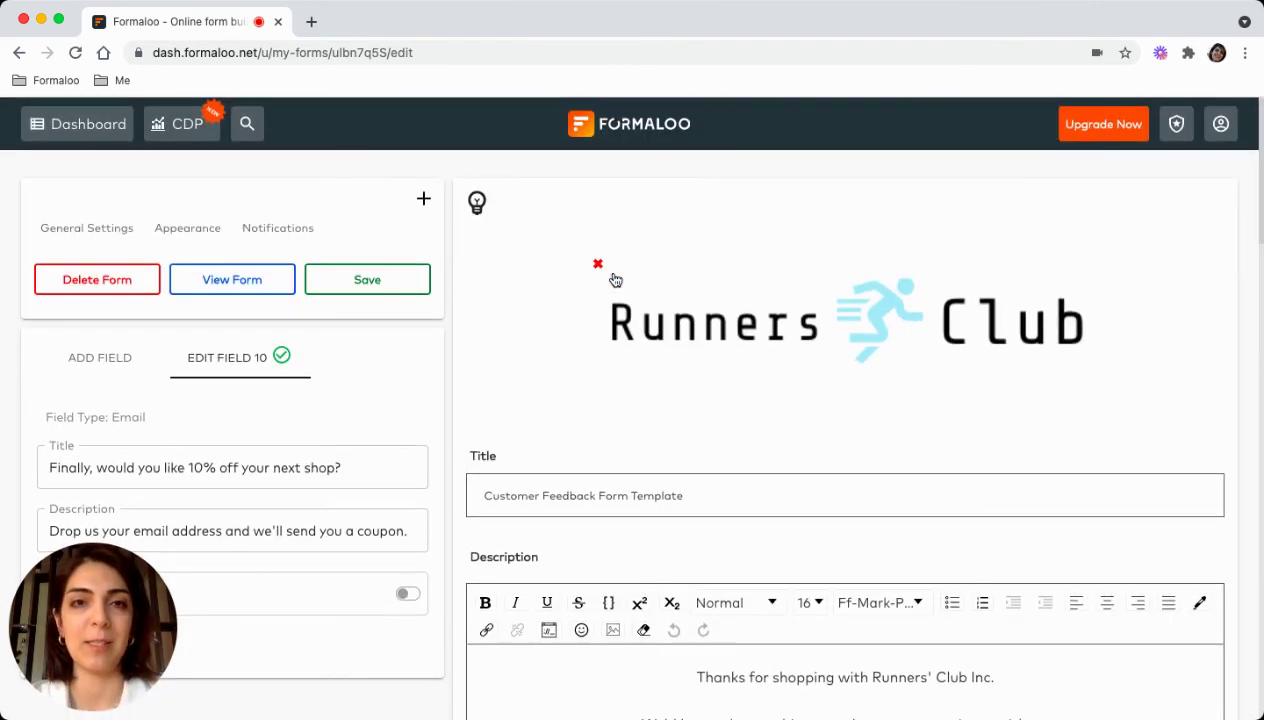
left_click(378, 282)
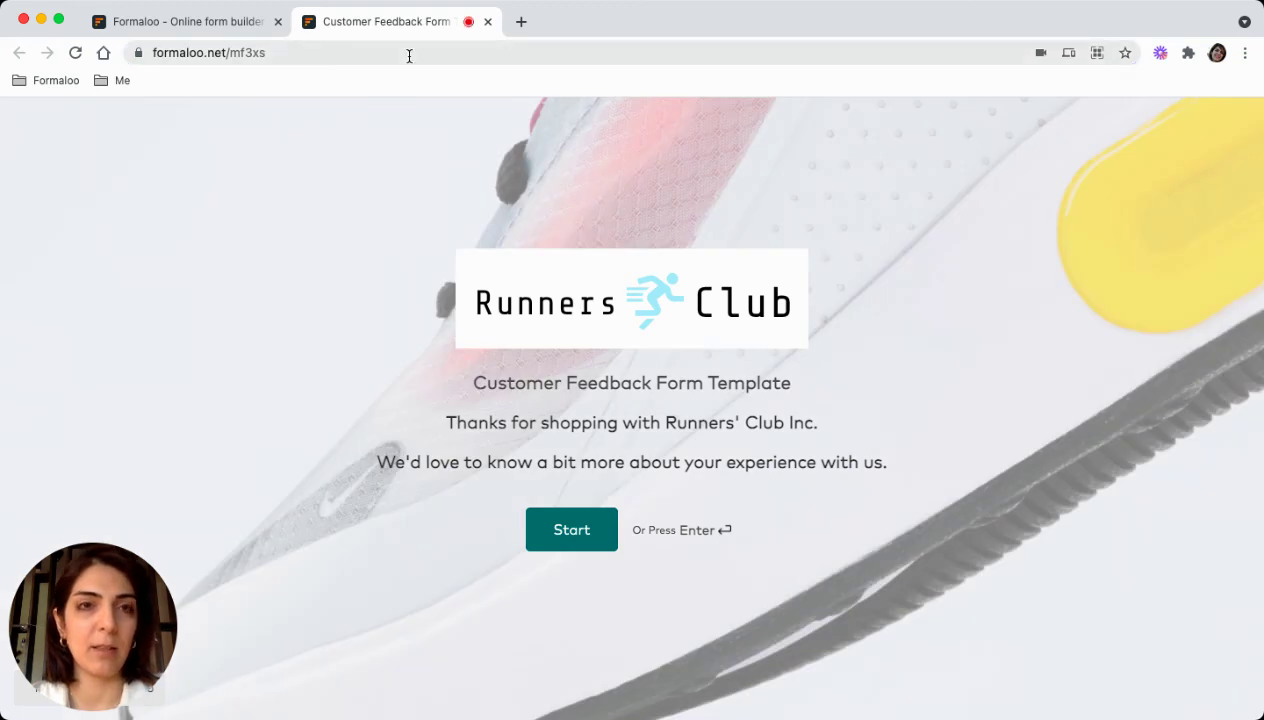
- Start the live form and give the highest rating for site design, product range and ease of finding what was needed
left_click(574, 542)
left_click(482, 418)
left_click(319, 440)
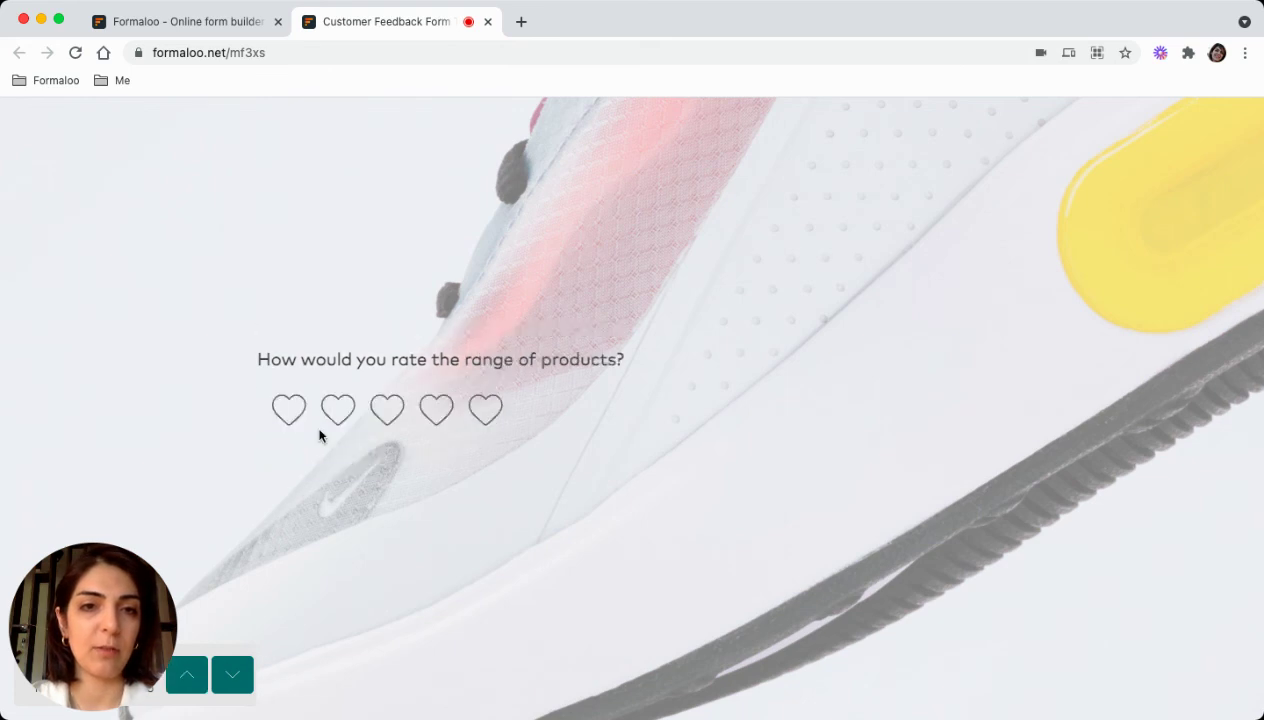
left_click(493, 412)
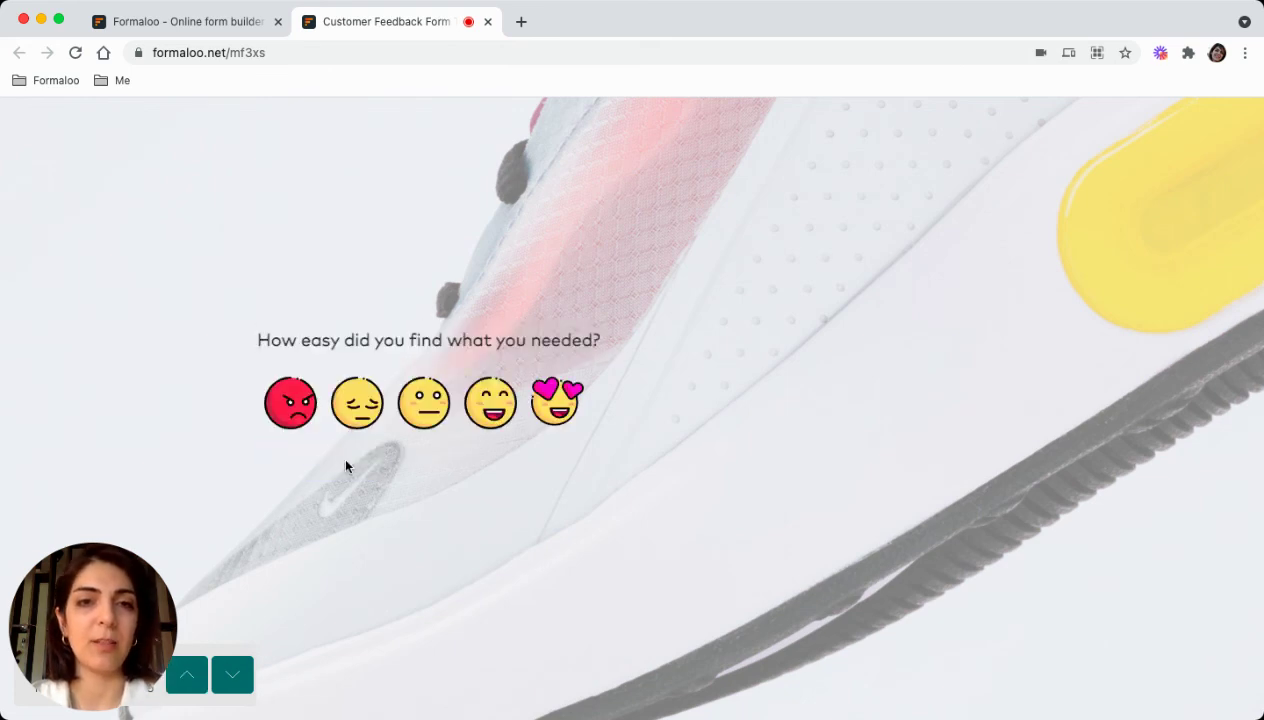
left_click(555, 402)
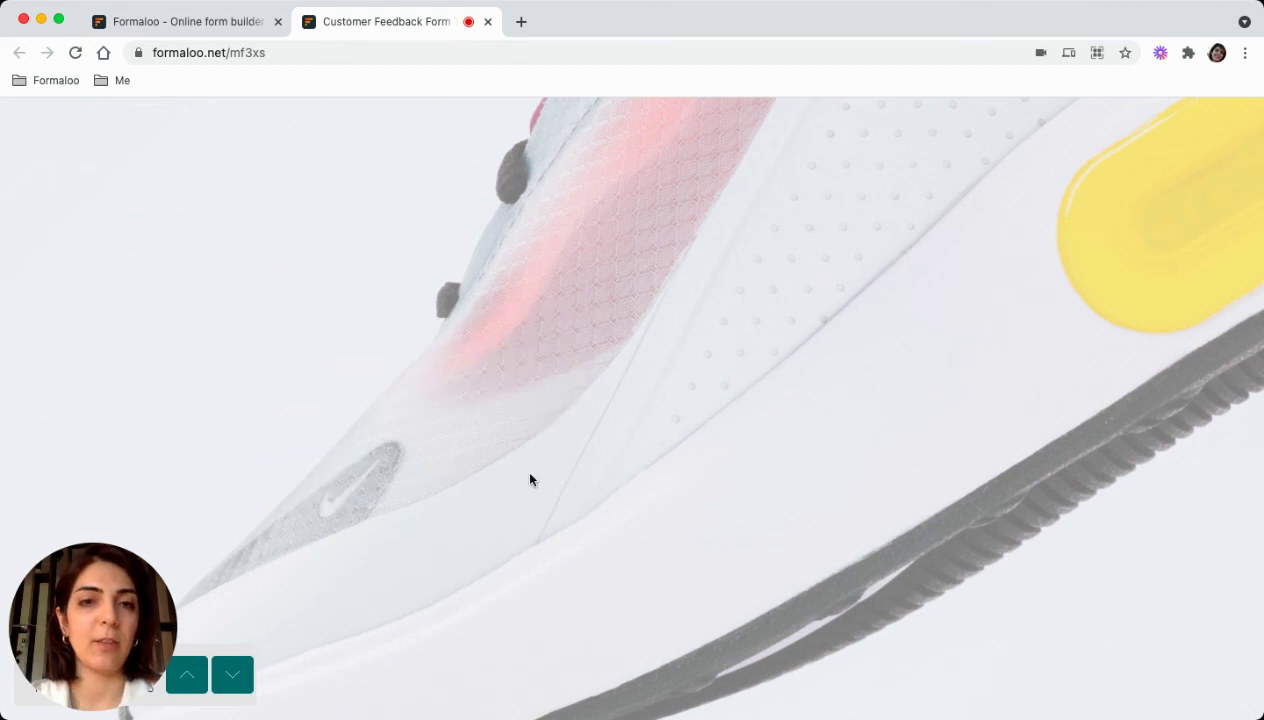